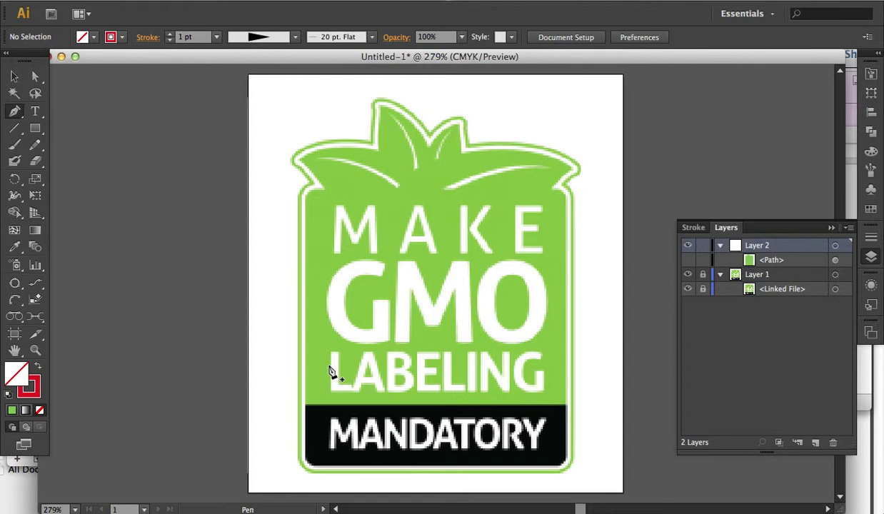
# Step: Zoom into the leaves and draw a curved red path over the white vein above MAKE
pyautogui.click(689, 273)
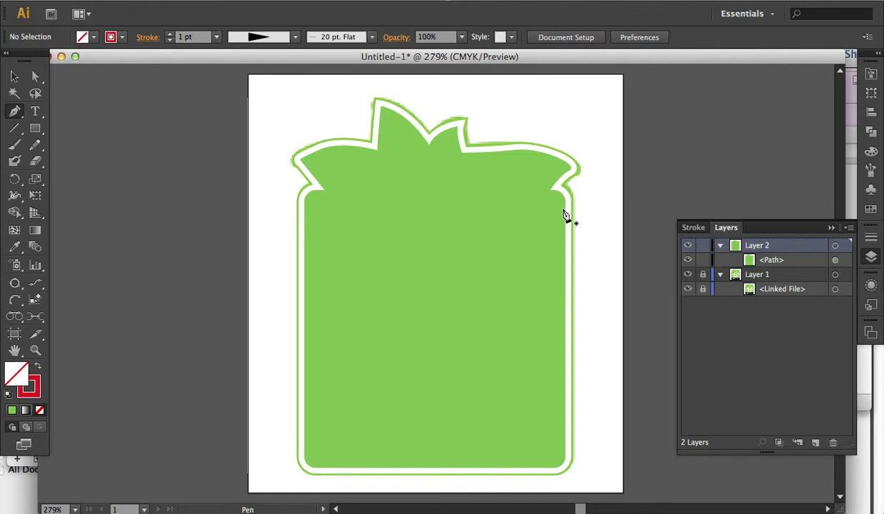
pyautogui.click(688, 275)
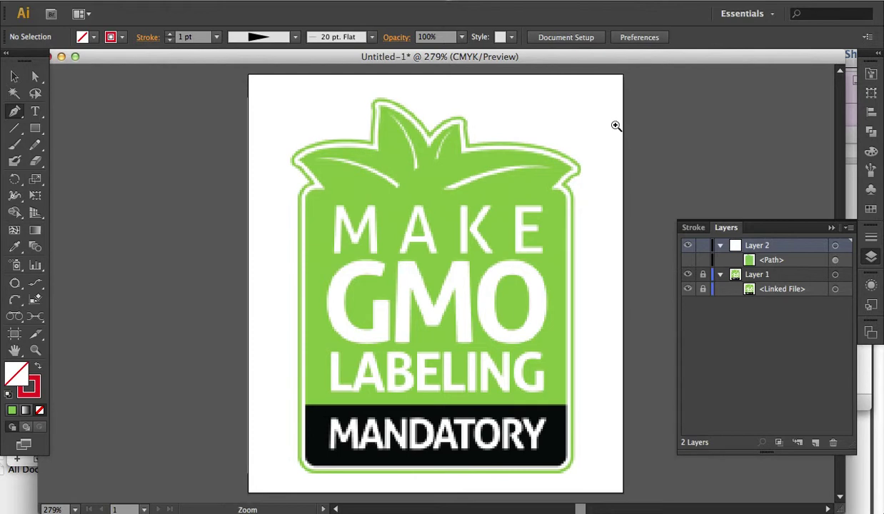
pyautogui.moveTo(615, 127); pyautogui.dragTo(390, 234)
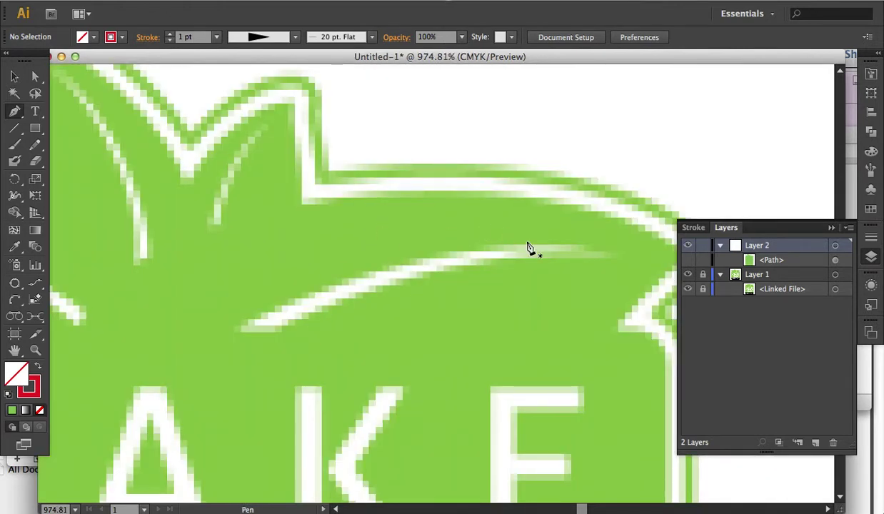
pyautogui.click(262, 330)
pyautogui.moveTo(585, 251); pyautogui.dragTo(742, 262)
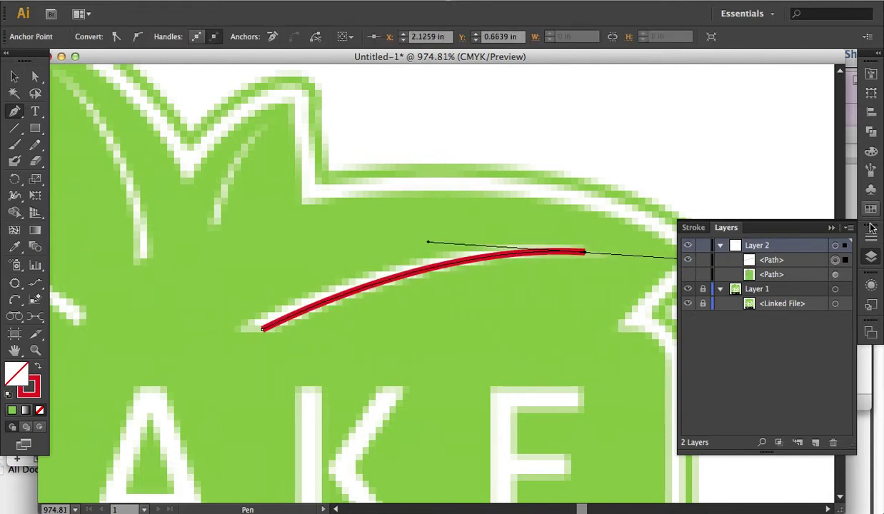
# Step: Set the new path's stroke weight to 4 pt
pyautogui.click(872, 238)
pyautogui.click(771, 245)
pyautogui.write('3')
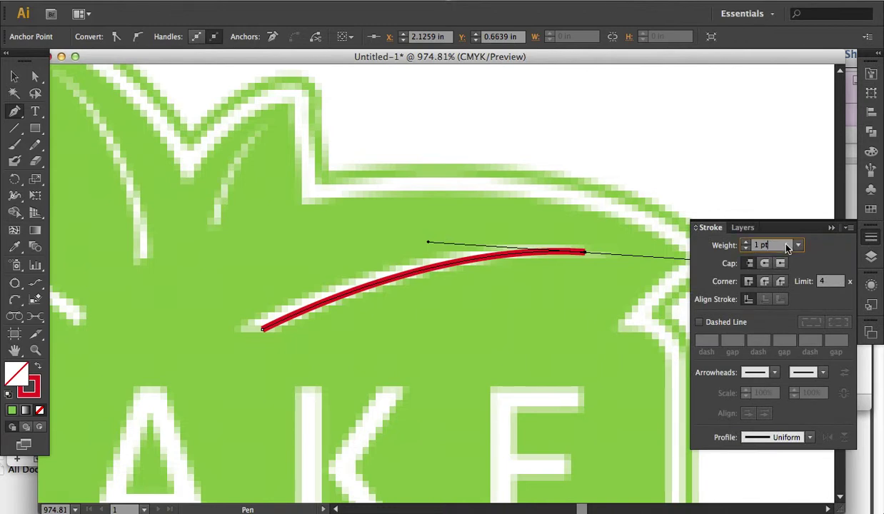
pyautogui.press('Return')
pyautogui.press('Up')
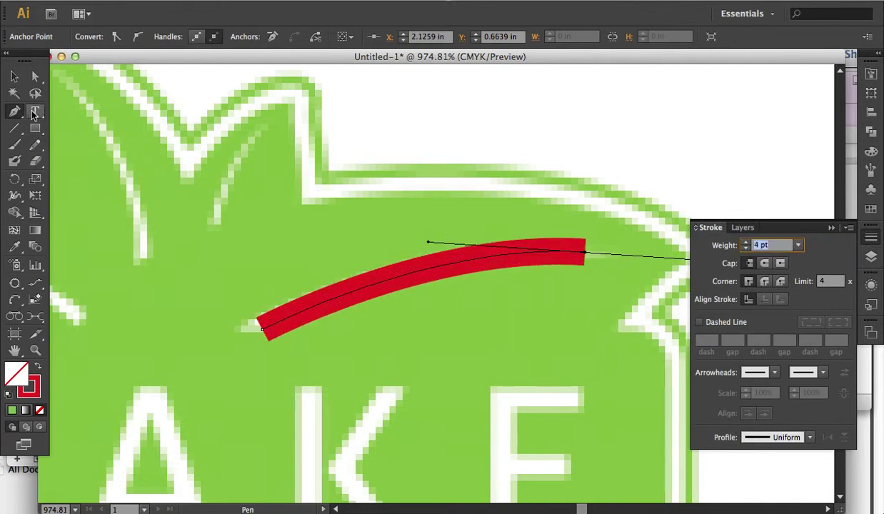
# Step: With the Width tool, taper the right end to a point, widen the left end, and bulge the middle to 11.94 pt
pyautogui.click(14, 77)
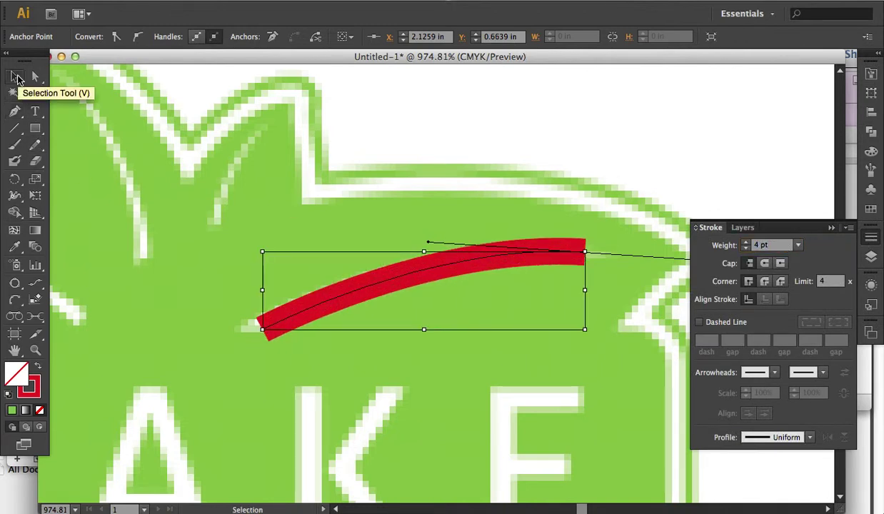
pyautogui.click(15, 201)
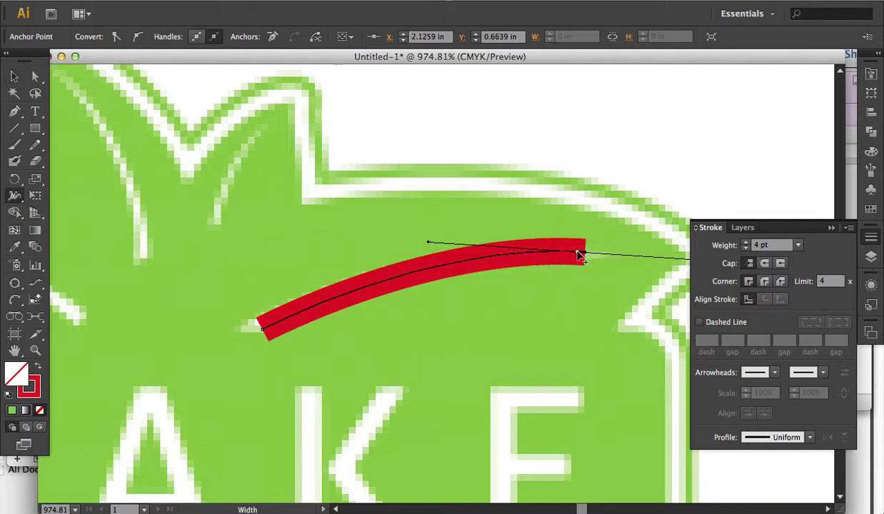
pyautogui.moveTo(580, 254); pyautogui.dragTo(556, 253)
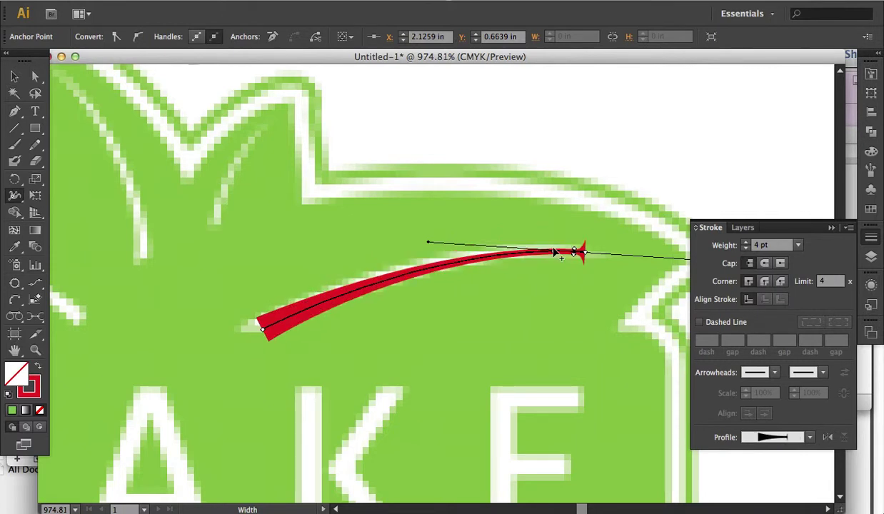
pyautogui.hotkey('ctrl', 'z')
pyautogui.hotkey('ctrl', 'z')
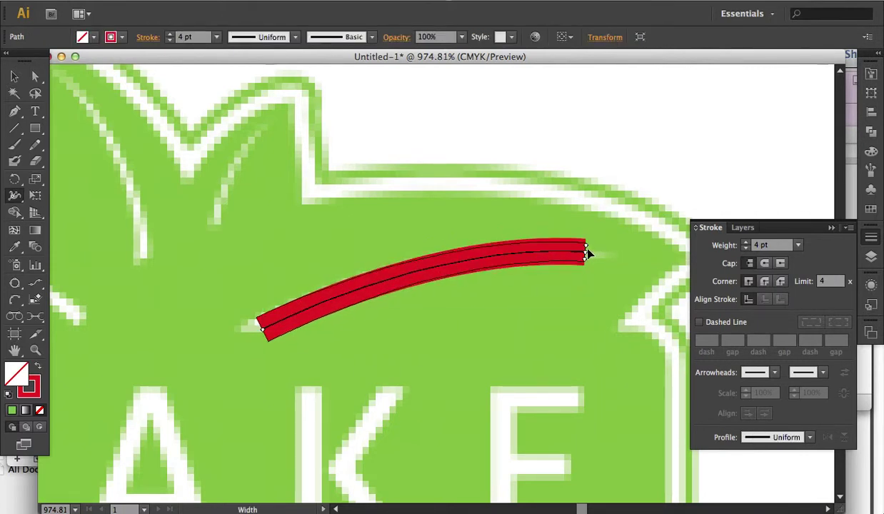
pyautogui.moveTo(586, 255); pyautogui.dragTo(587, 252)
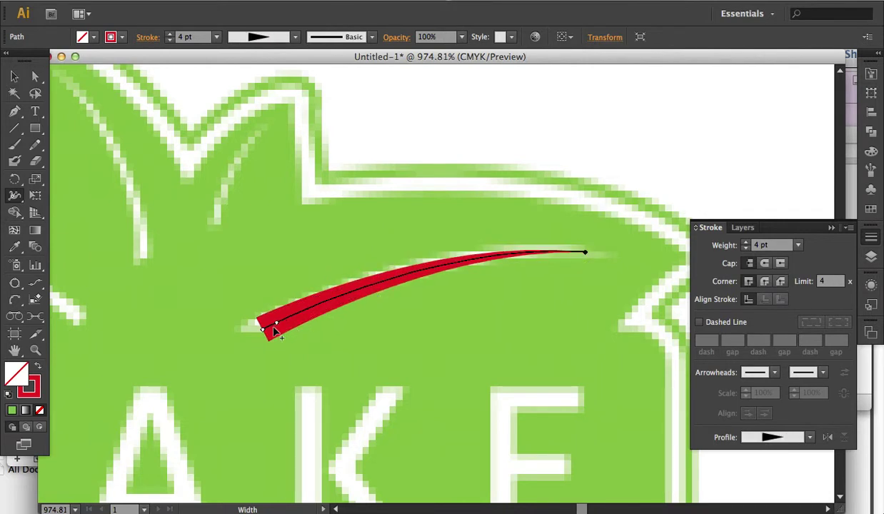
pyautogui.moveTo(269, 344)
pyautogui.mouseDown()
pyautogui.moveTo(279, 357)
pyautogui.moveTo(274, 351)
pyautogui.mouseUp()
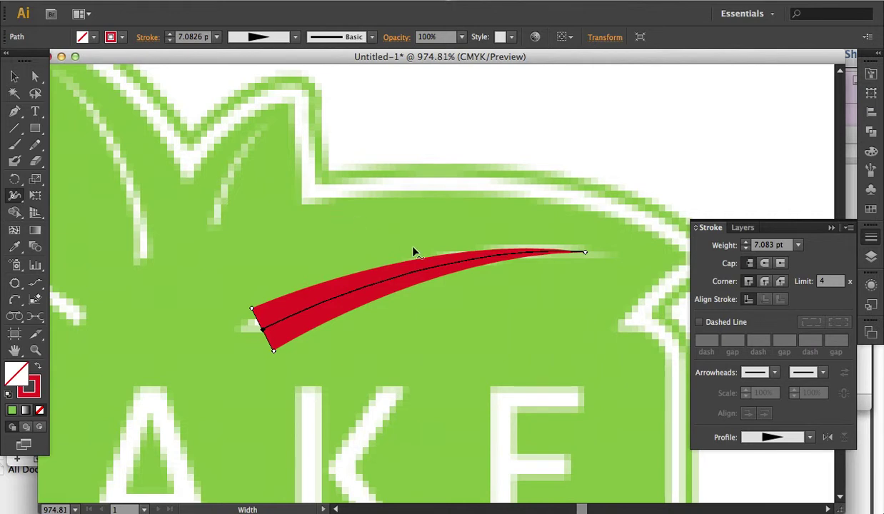
pyautogui.rightClick(411, 277)
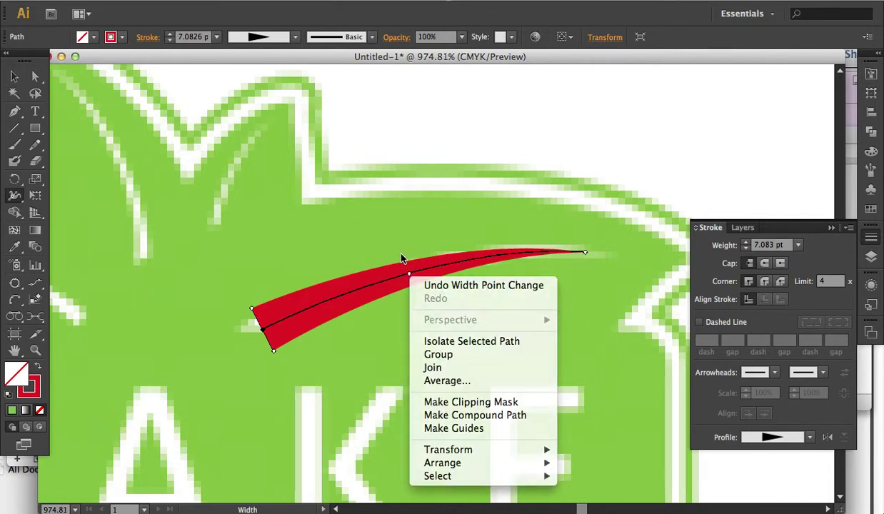
pyautogui.press('Escape')
pyautogui.moveTo(407, 277)
pyautogui.mouseDown()
pyautogui.moveTo(400, 262)
pyautogui.moveTo(423, 329)
pyautogui.mouseUp()
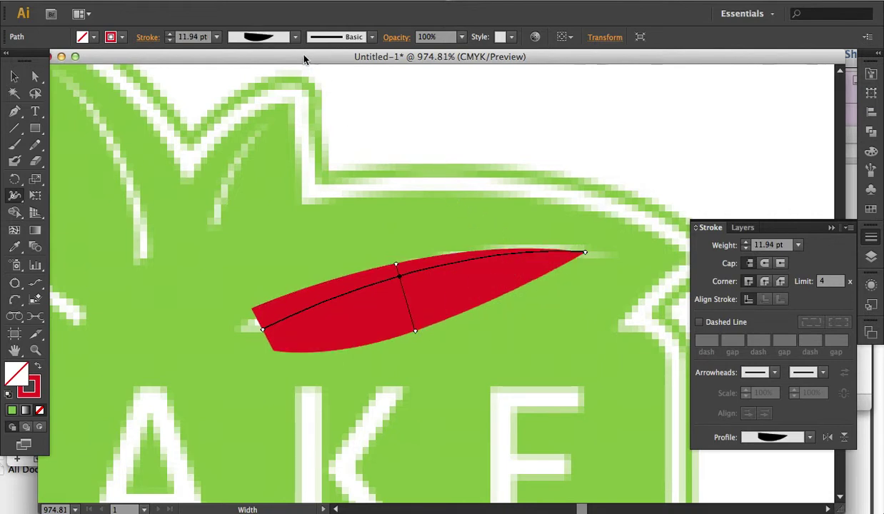
# Step: Apply the triangle taper Variable Width Profile to the red vein stroke
pyautogui.click(295, 38)
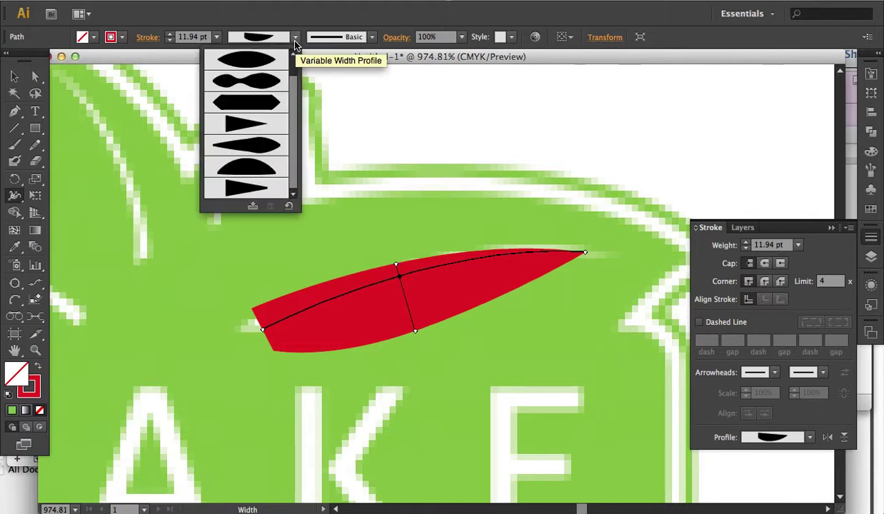
pyautogui.moveTo(295, 99); pyautogui.dragTo(298, 66)
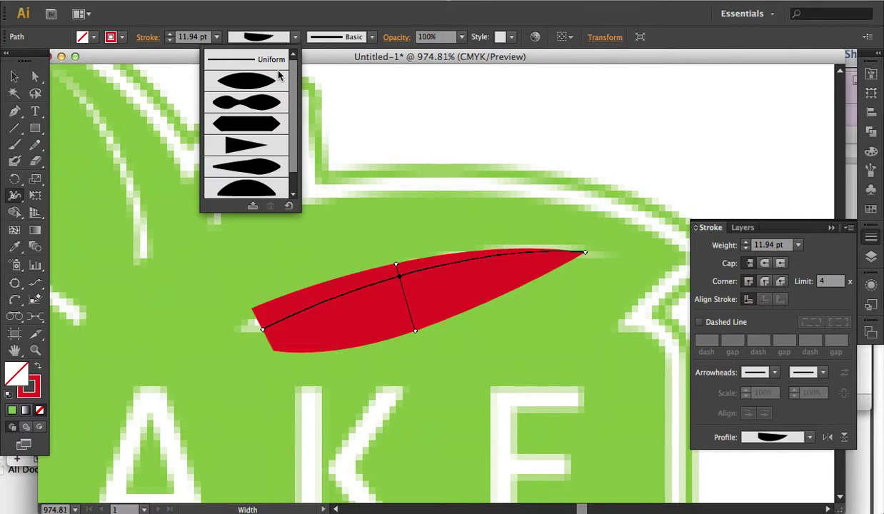
pyautogui.click(267, 79)
pyautogui.click(295, 38)
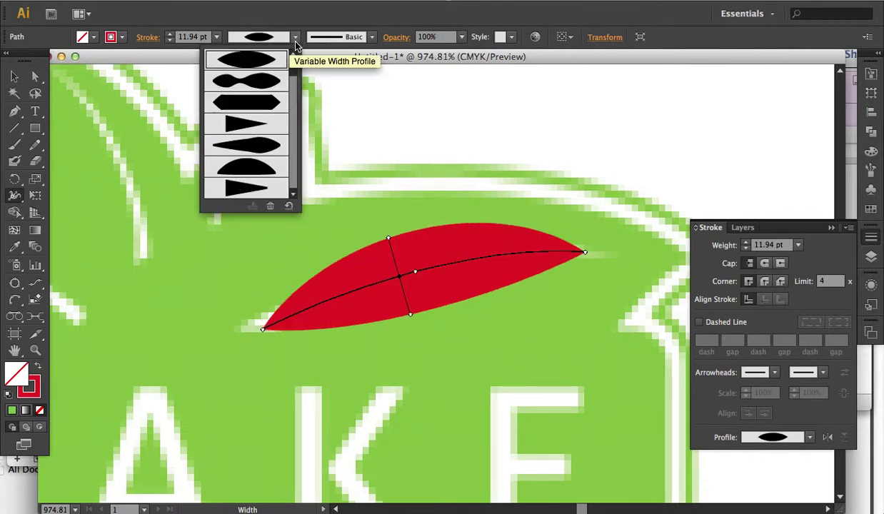
pyautogui.click(247, 124)
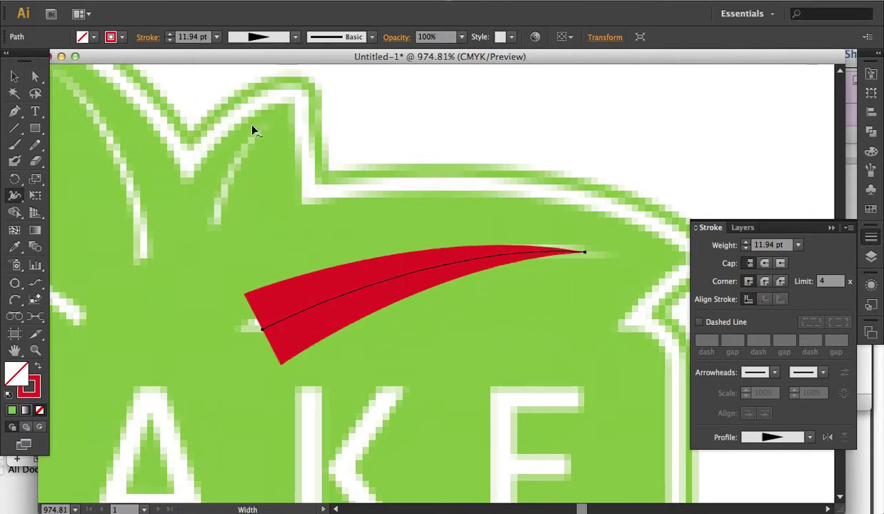
pyautogui.click(295, 38)
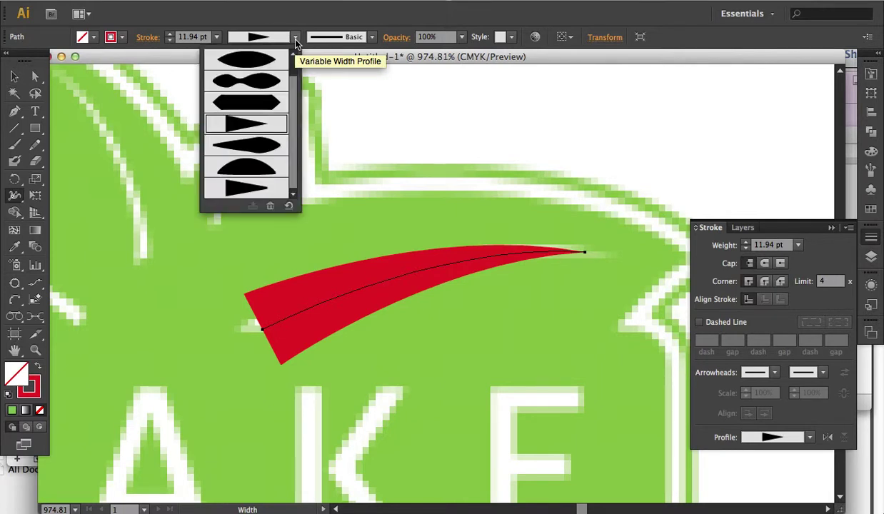
pyautogui.click(295, 40)
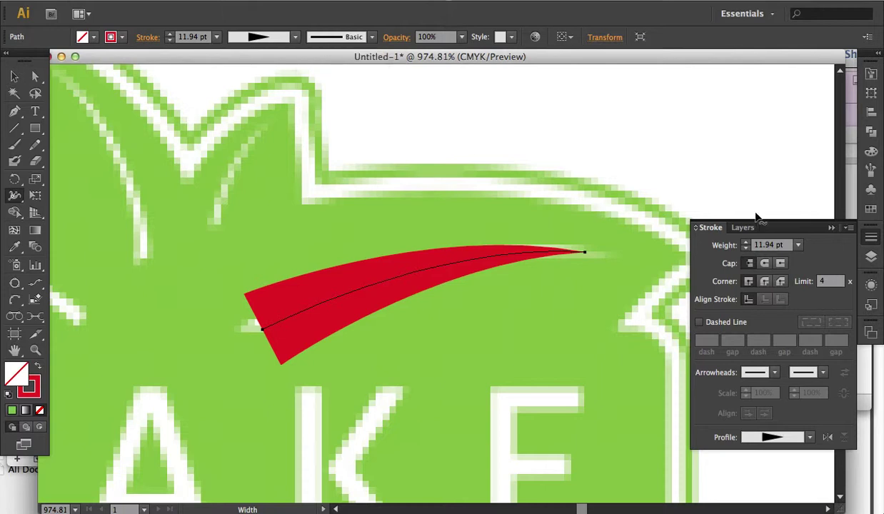
# Step: Lower the vein's stroke weight to 6 pt and pan toward the upper leaves
pyautogui.click(767, 247)
pyautogui.write('8')
pyautogui.press('Return')
pyautogui.press('Down')
pyautogui.press('Up')
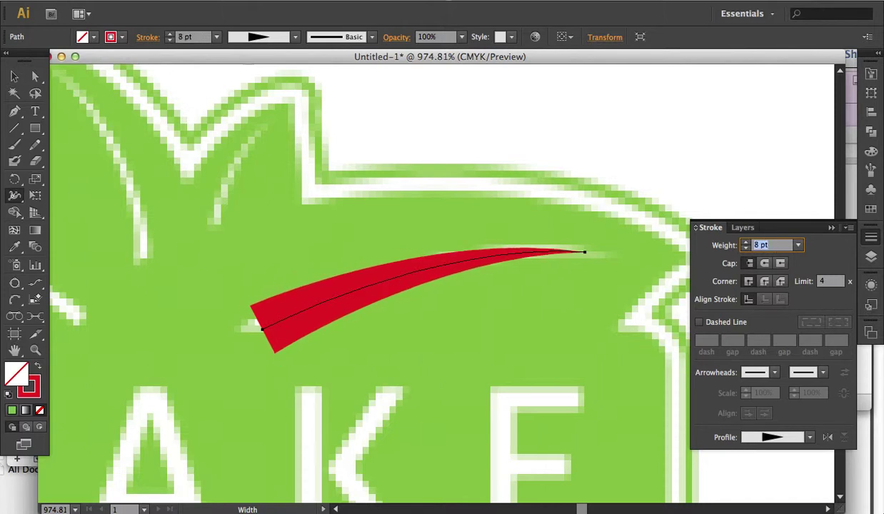
pyautogui.press('Down')
pyautogui.press('Down')
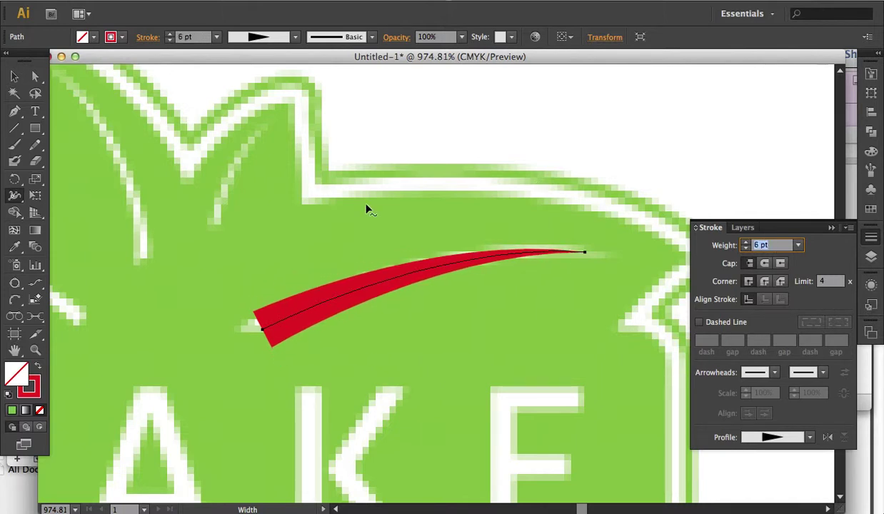
pyautogui.moveTo(416, 235); pyautogui.dragTo(487, 304)
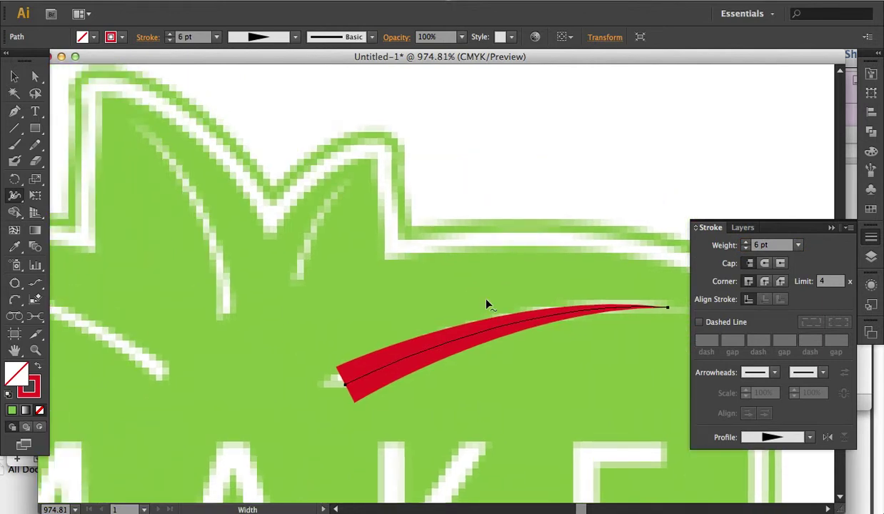
# Step: Draw the small curved vein arc near the notch on the middle leaf with the Pen tool
pyautogui.press('p')
pyautogui.click(298, 276)
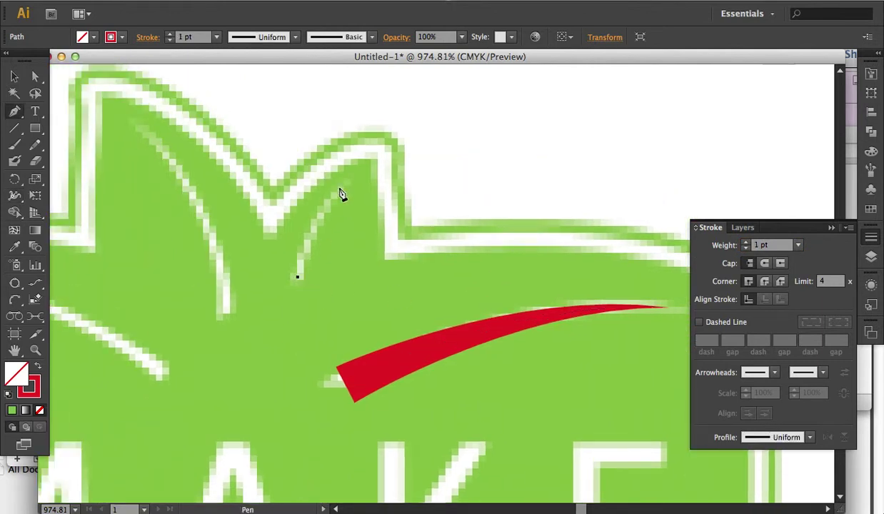
pyautogui.moveTo(346, 184); pyautogui.dragTo(389, 148)
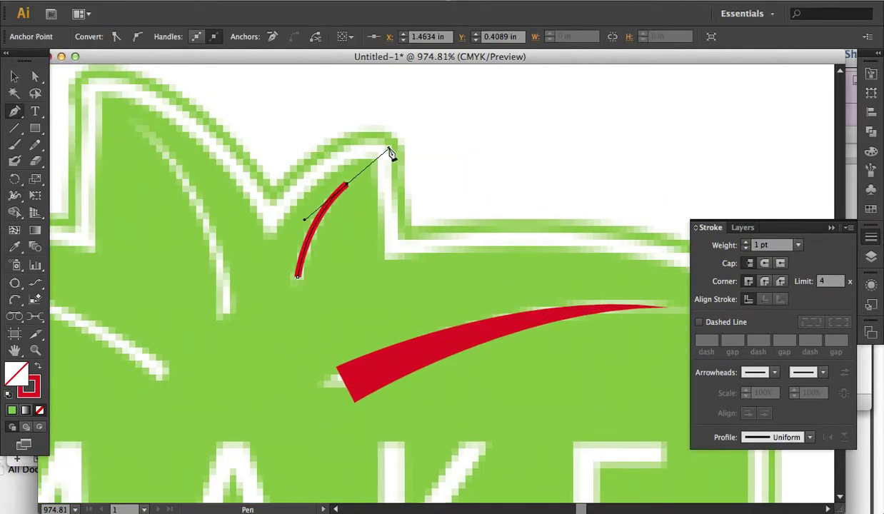
pyautogui.click(225, 315)
pyautogui.hotkey('ctrl', 'z')
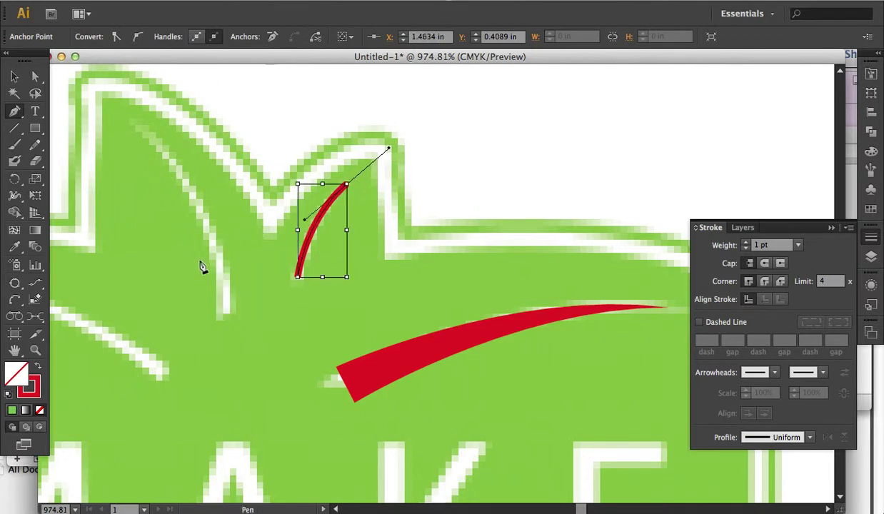
pyautogui.keyDown('ctrl'); pyautogui.click(224, 307); pyautogui.keyUp('ctrl')
# Step: Trace a curved vein along the tall upper lobe, removing the stray loop segment
pyautogui.click(223, 312)
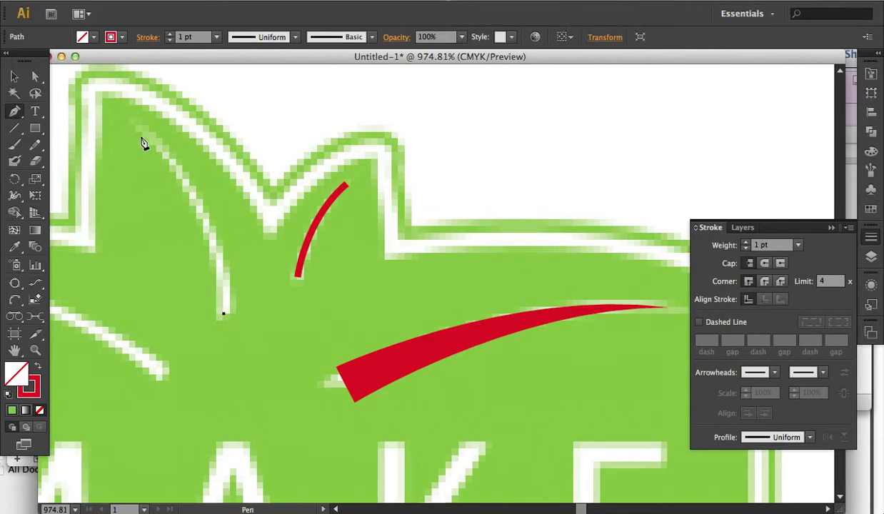
pyautogui.moveTo(141, 131)
pyautogui.mouseDown()
pyautogui.moveTo(80, 68)
pyautogui.moveTo(71, 71)
pyautogui.moveTo(69, 164)
pyautogui.moveTo(65, 158)
pyautogui.mouseUp()
pyautogui.hscroll(-5, 325, 217)
pyautogui.scroll(-3, 326, 218)
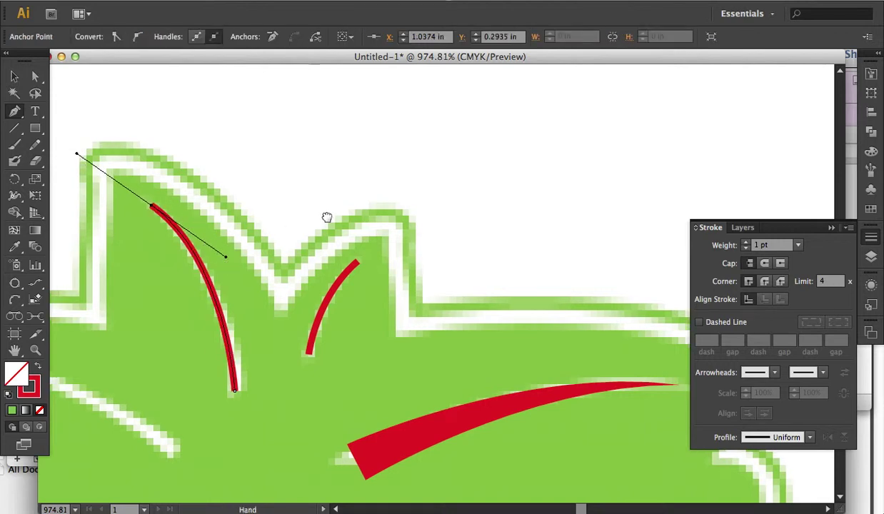
pyautogui.click(369, 364)
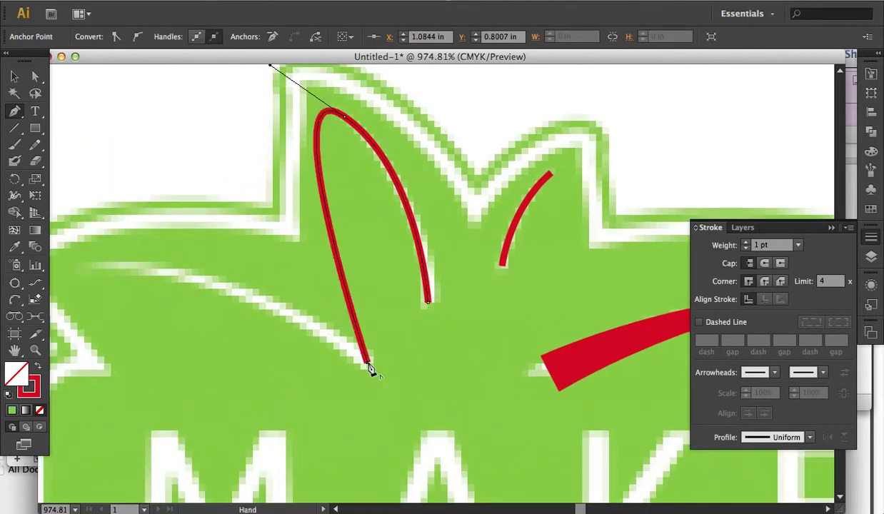
pyautogui.press('ctrl')
pyautogui.hotkey('ctrl', 'z')
pyautogui.keyDown('ctrl'); pyautogui.click(373, 370); pyautogui.keyUp('ctrl')
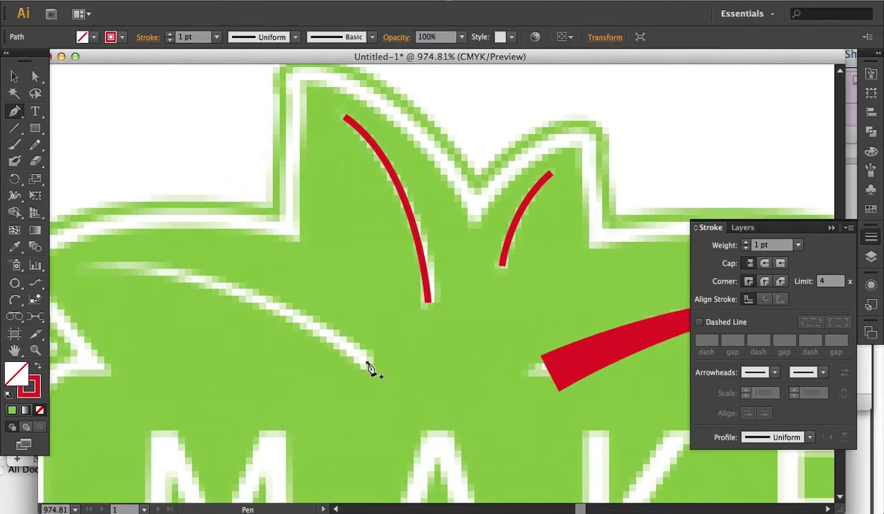
# Step: Draw a curved vein from the leaf centre out to the left lobe tip
pyautogui.moveTo(375, 370); pyautogui.dragTo(618, 291)
pyautogui.click(611, 296)
pyautogui.moveTo(330, 200); pyautogui.dragTo(178, 204)
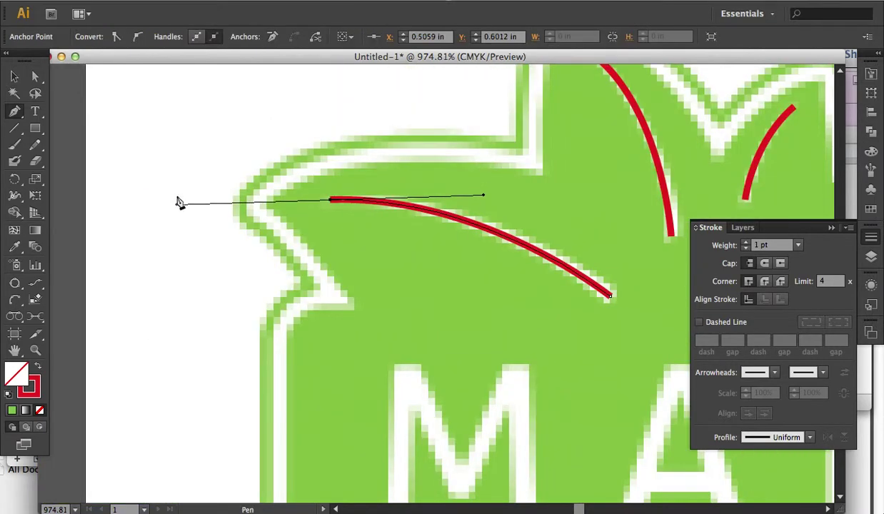
pyautogui.click(14, 77)
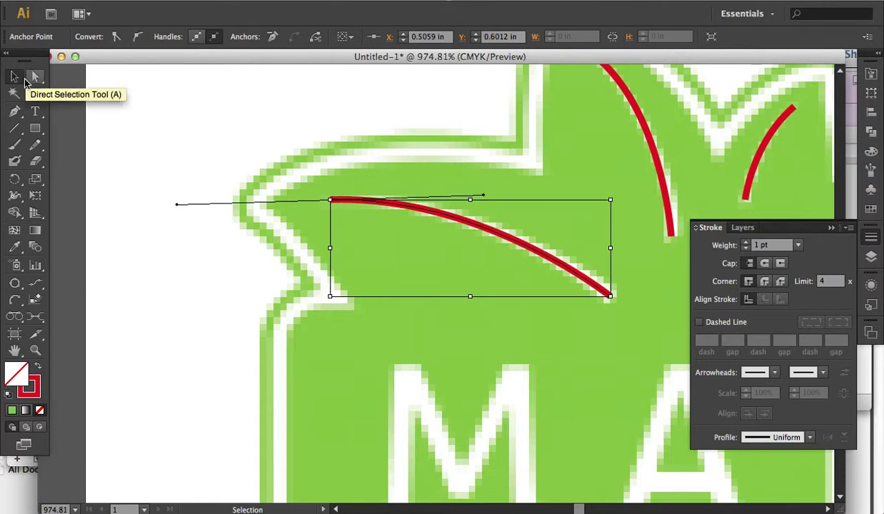
# Step: Give the left-lobe vein the triangle Width Profile 4 taper at a 4 pt stroke weight
pyautogui.click(439, 233)
pyautogui.click(444, 220)
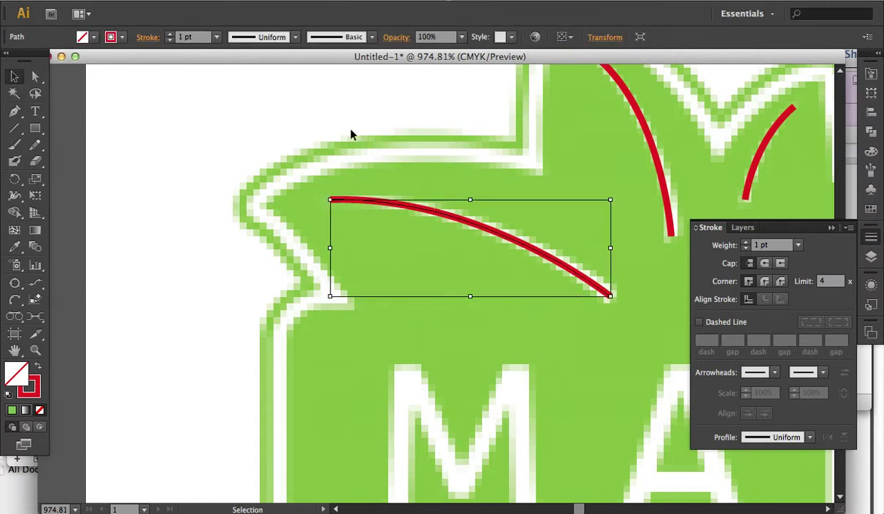
pyautogui.click(286, 39)
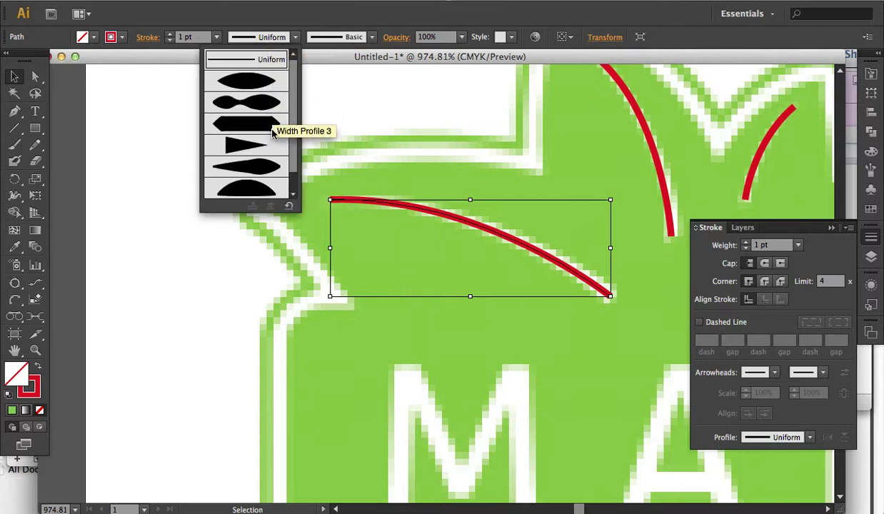
pyautogui.click(266, 153)
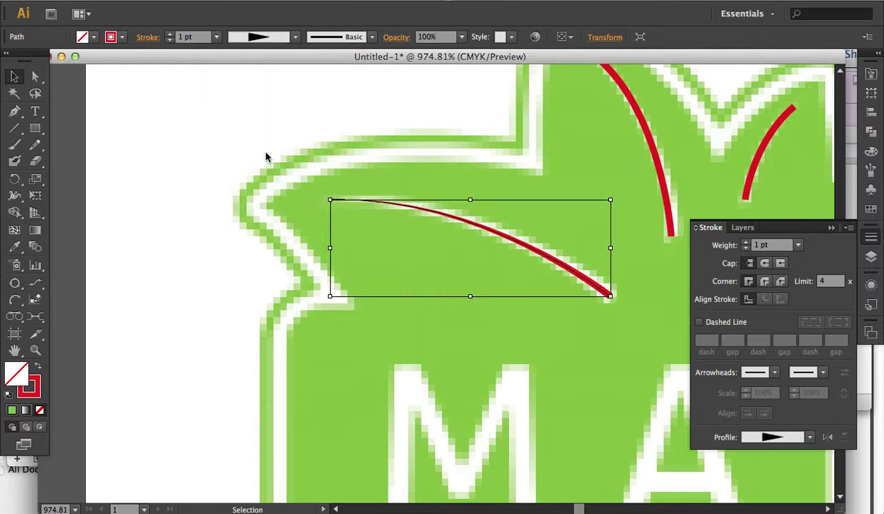
pyautogui.click(785, 248)
pyautogui.press('Up')
pyautogui.press('Up')
pyautogui.press('Up')
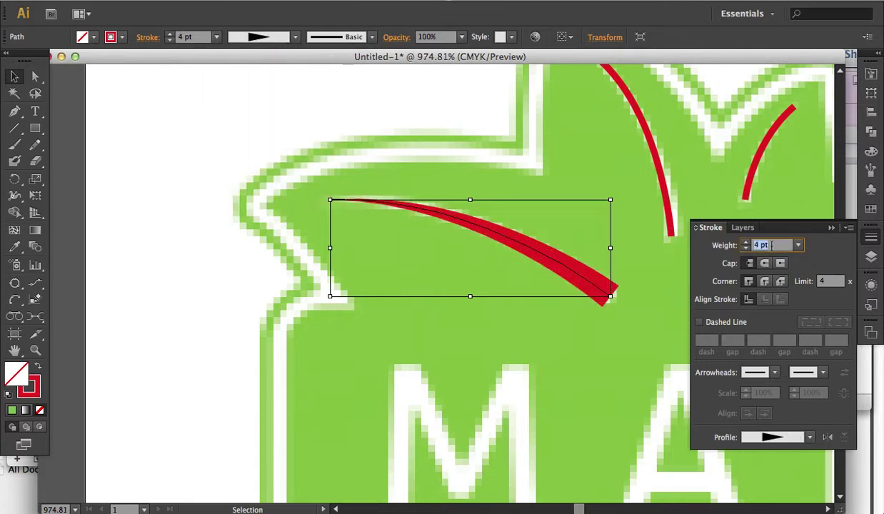
pyautogui.click(608, 169)
pyautogui.hscroll(5, 417, 211)
pyautogui.scroll(1, 416, 212)
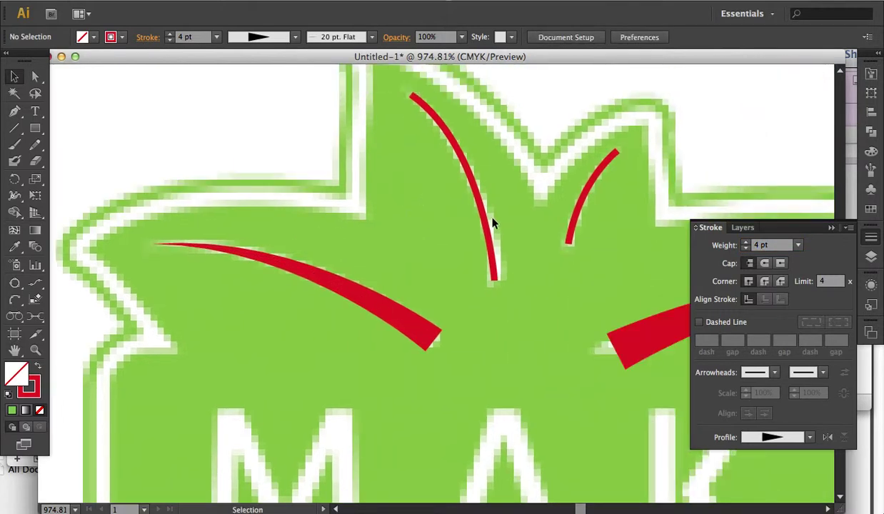
# Step: Taper the tall upper vein with Width Profile 4 at a 4 pt weight
pyautogui.click(477, 197)
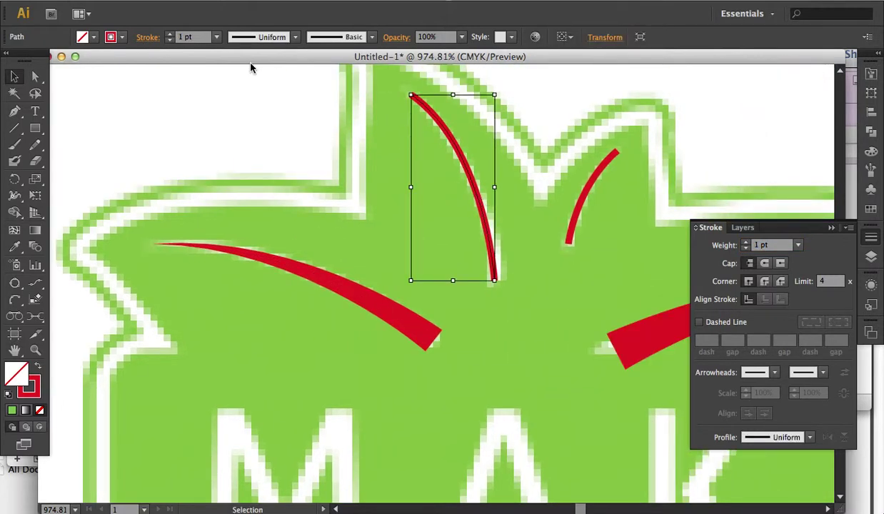
pyautogui.click(278, 33)
pyautogui.press('Escape')
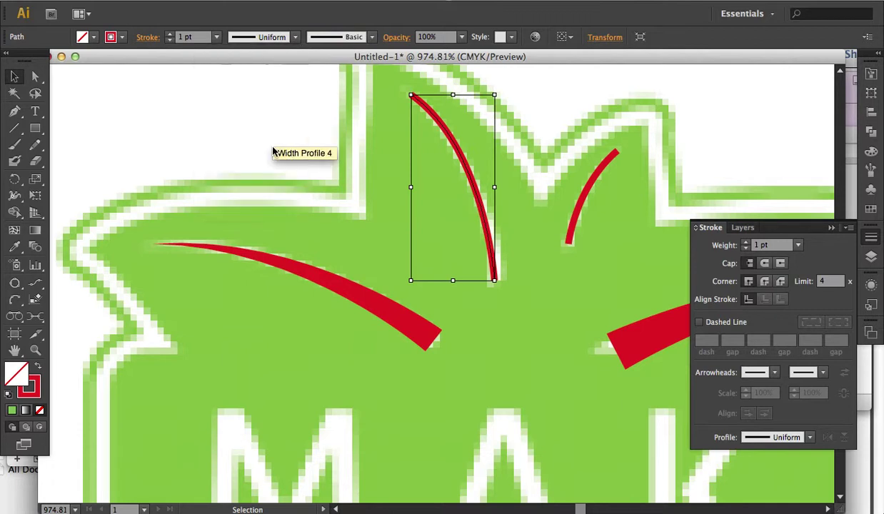
pyautogui.click(258, 37)
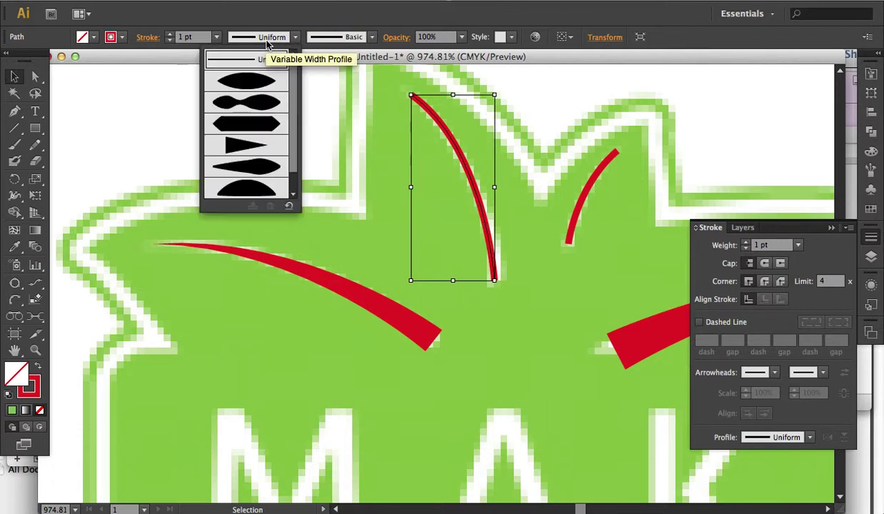
pyautogui.click(252, 123)
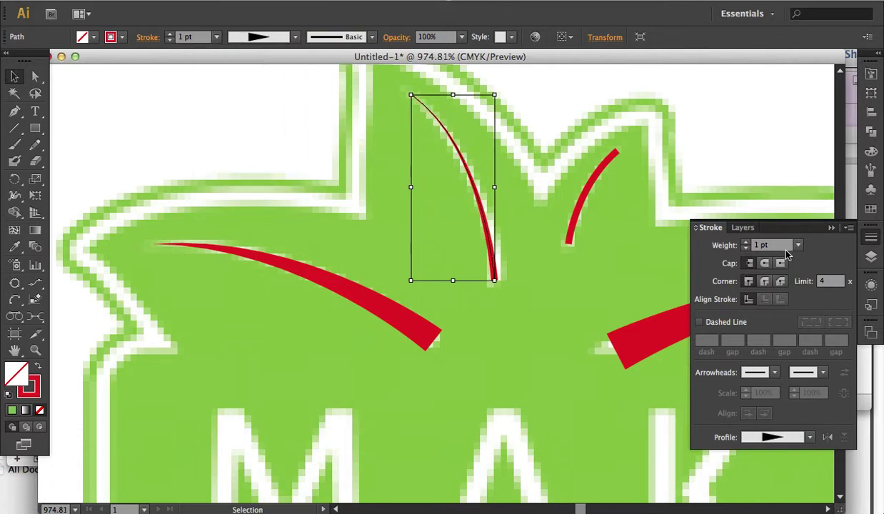
pyautogui.click(746, 242)
pyautogui.click(746, 242)
pyautogui.click(746, 242)
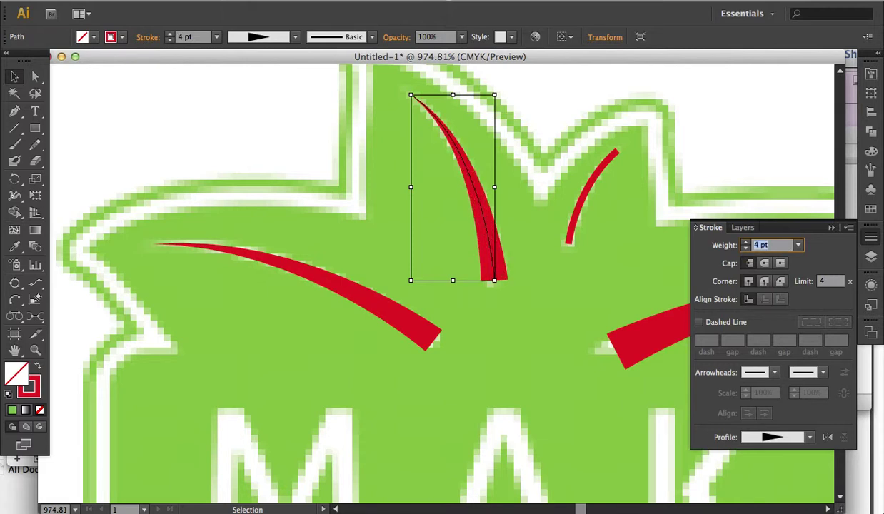
pyautogui.hscroll(5, 487, 231)
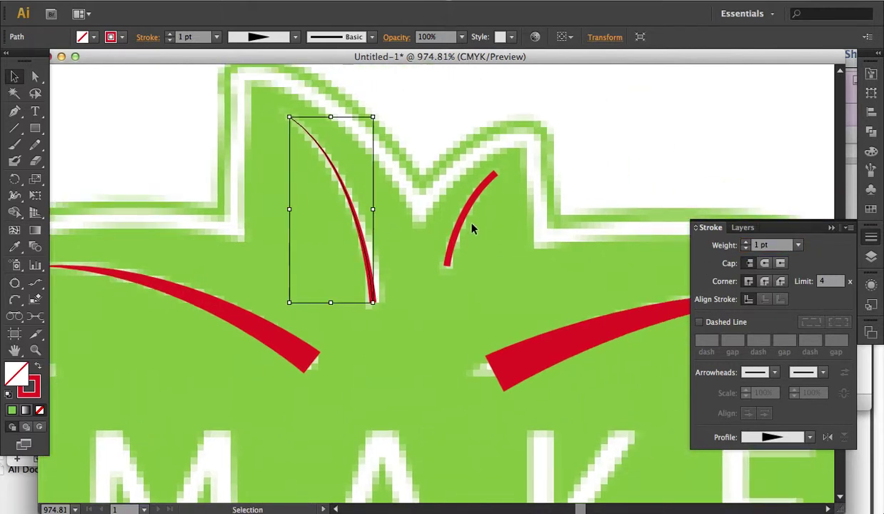
# Step: Taper the small notch arc with Width Profile 4 at a 3 pt weight
pyautogui.click(458, 232)
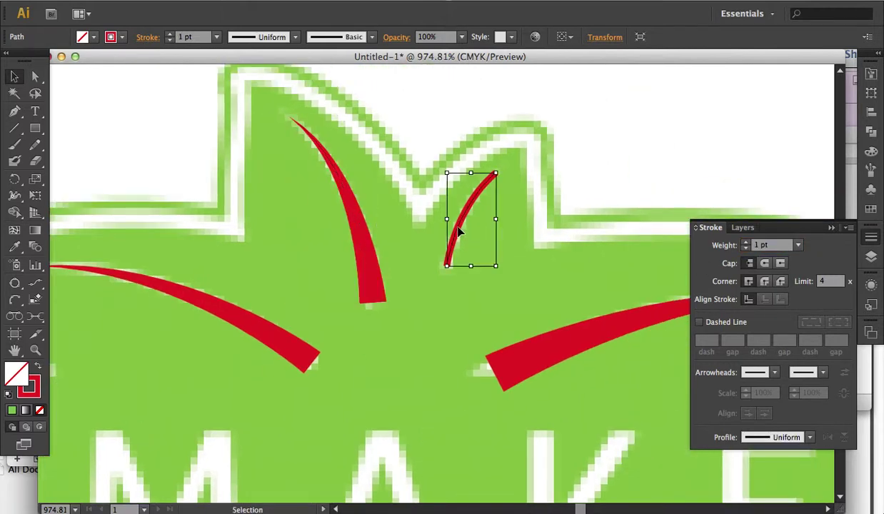
pyautogui.click(293, 37)
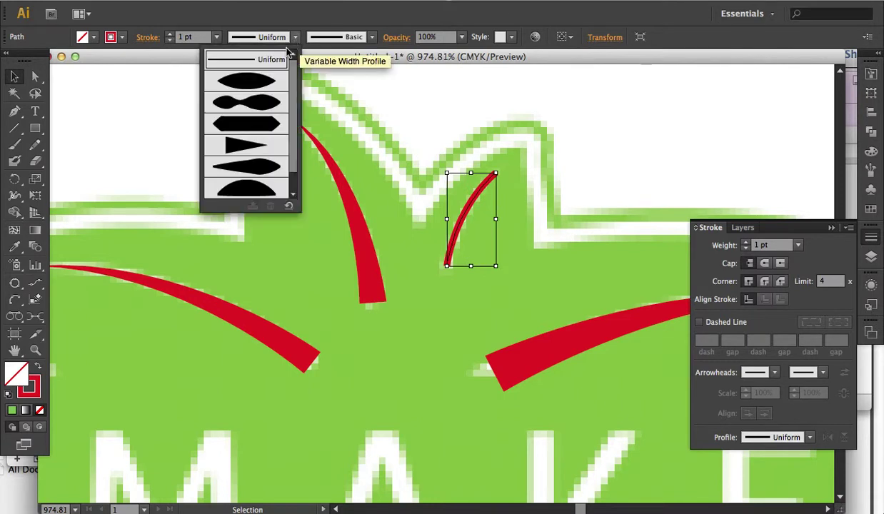
pyautogui.click(234, 145)
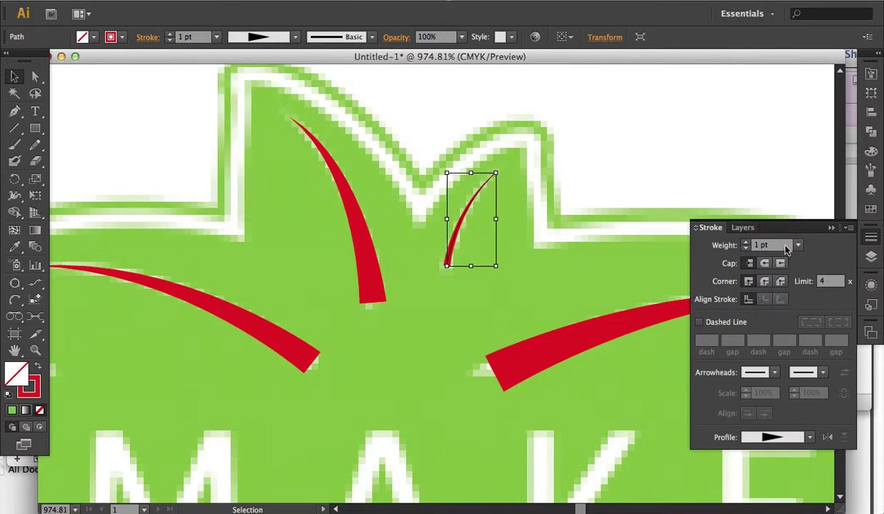
pyautogui.doubleClick(761, 245)
pyautogui.write('3')
pyautogui.press('Return')
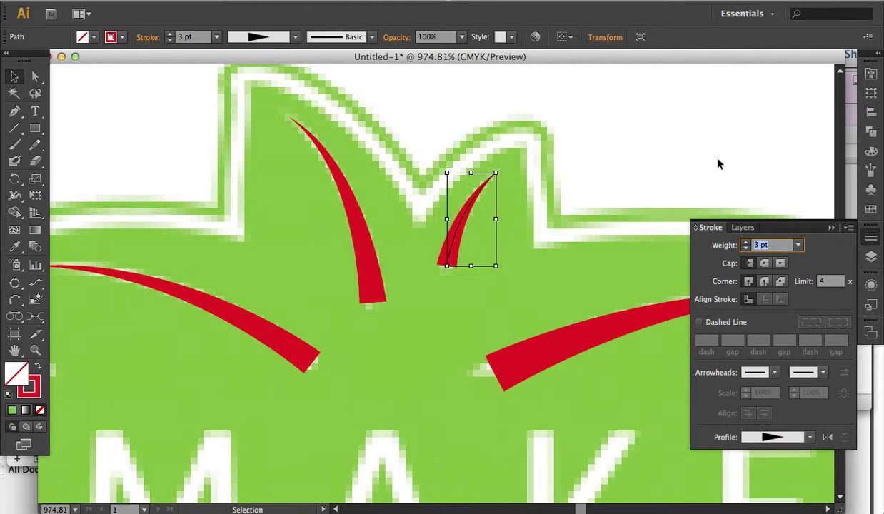
pyautogui.click(662, 147)
pyautogui.moveTo(552, 147); pyautogui.dragTo(381, 146)
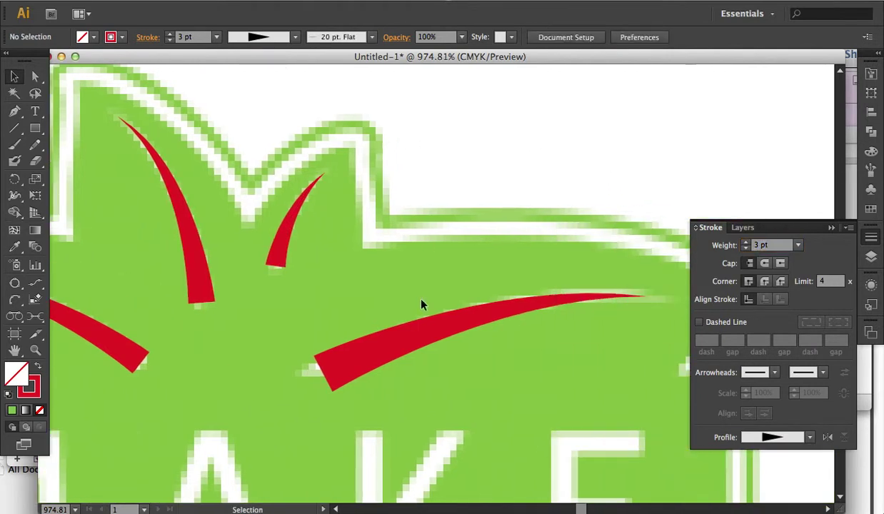
# Step: Shift the long right-hand vein slightly lower and apply the 20 pt. Flat brush
pyautogui.click(398, 342)
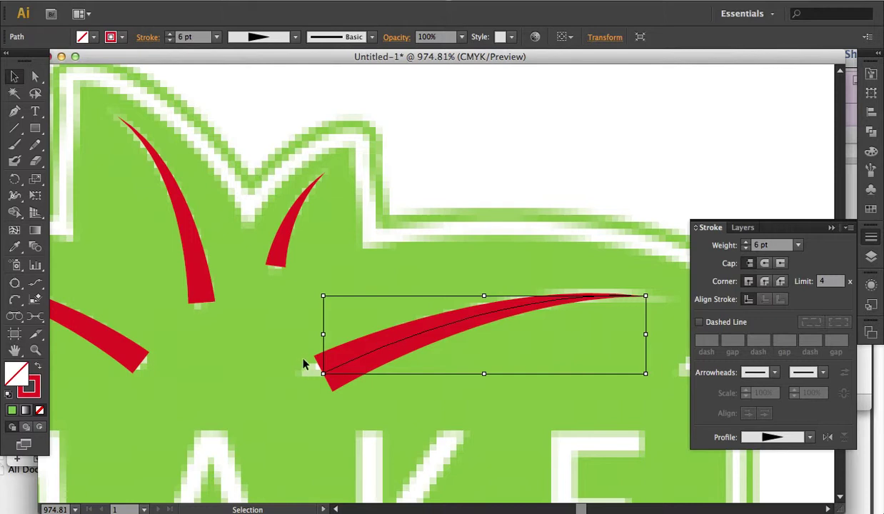
pyautogui.moveTo(354, 358); pyautogui.dragTo(354, 320)
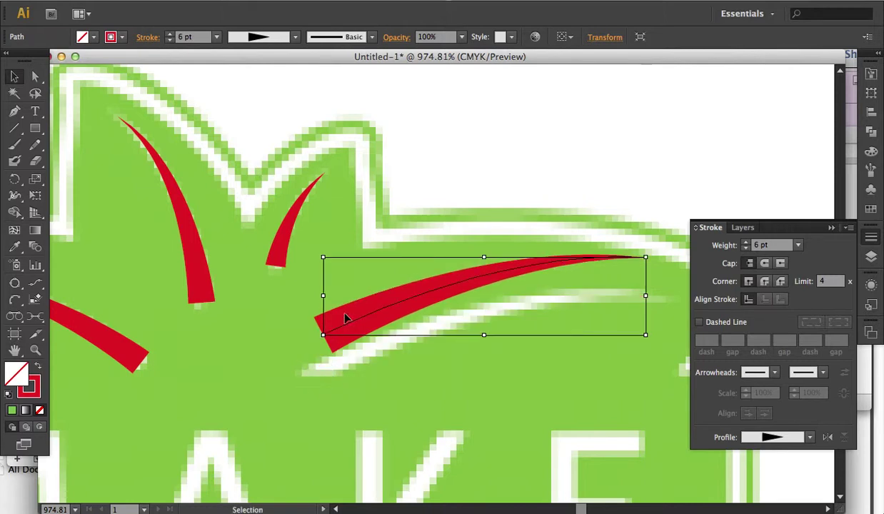
pyautogui.moveTo(345, 320)
pyautogui.mouseDown()
pyautogui.moveTo(346, 349)
pyautogui.moveTo(346, 333)
pyautogui.mouseUp()
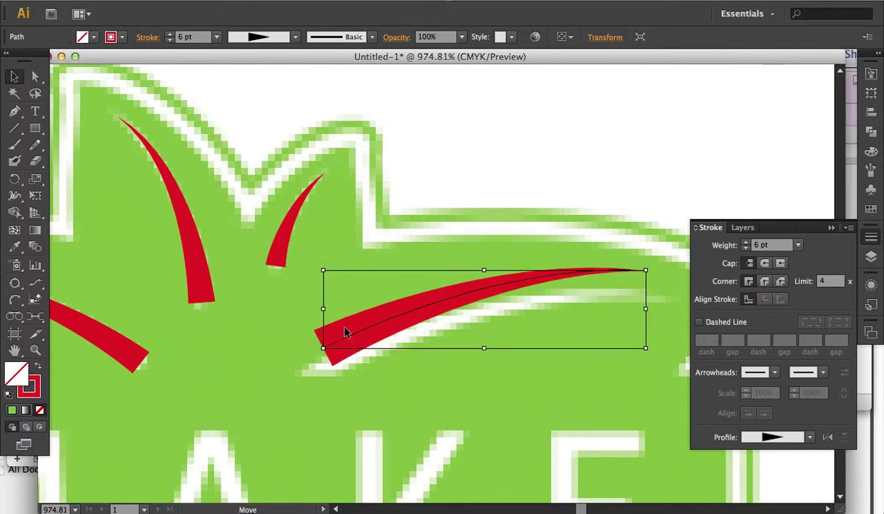
pyautogui.click(371, 38)
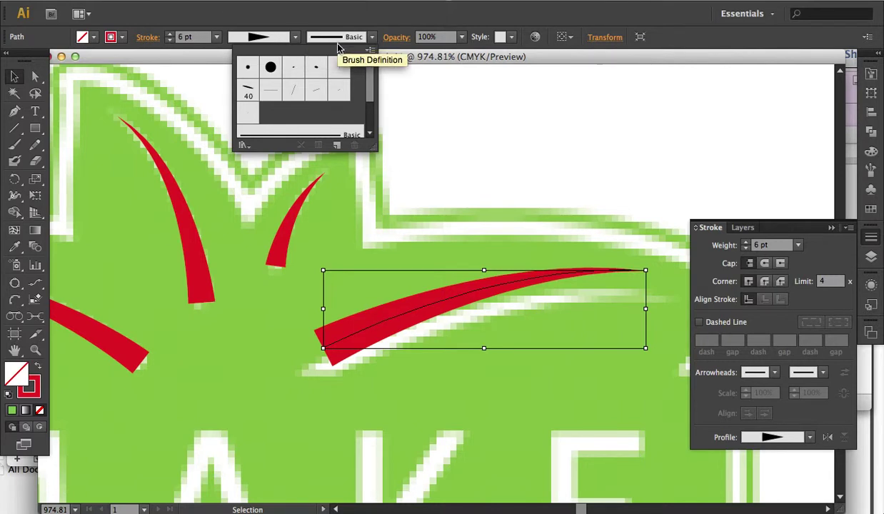
pyautogui.click(275, 91)
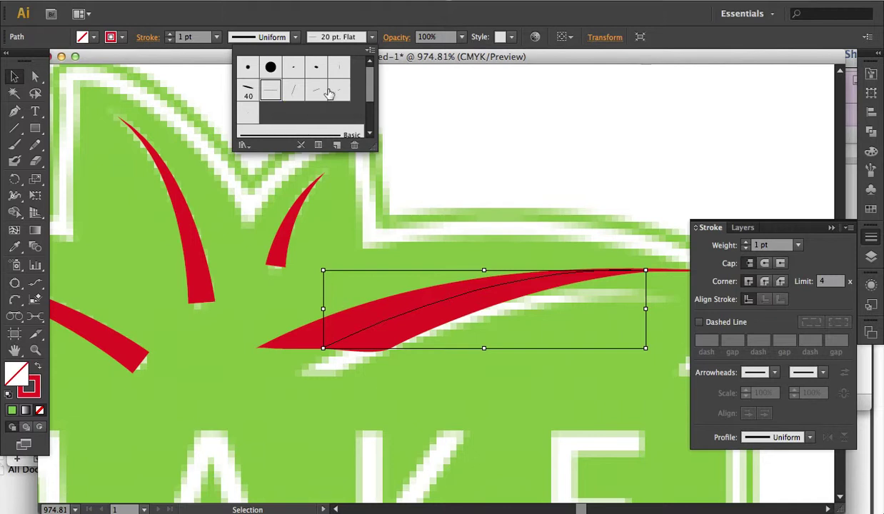
pyautogui.click(872, 170)
pyautogui.click(850, 65)
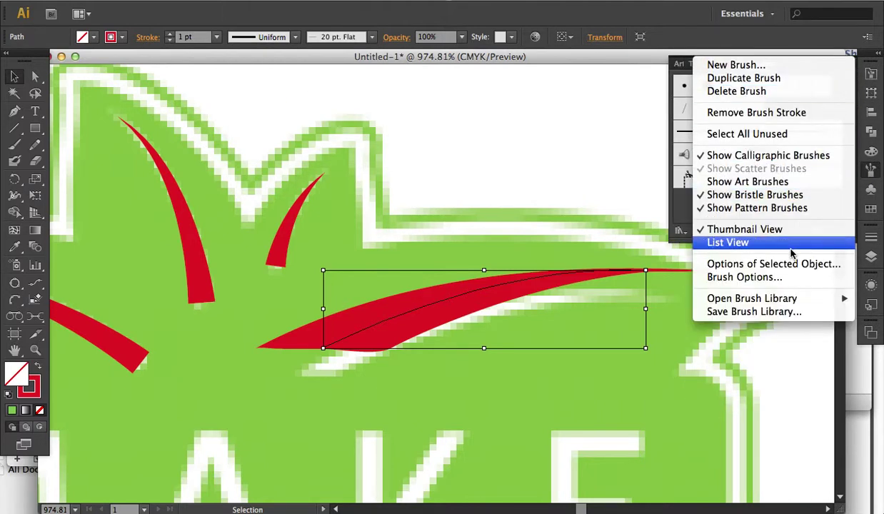
pyautogui.moveTo(783, 299)
pyautogui.moveTo(648, 312)
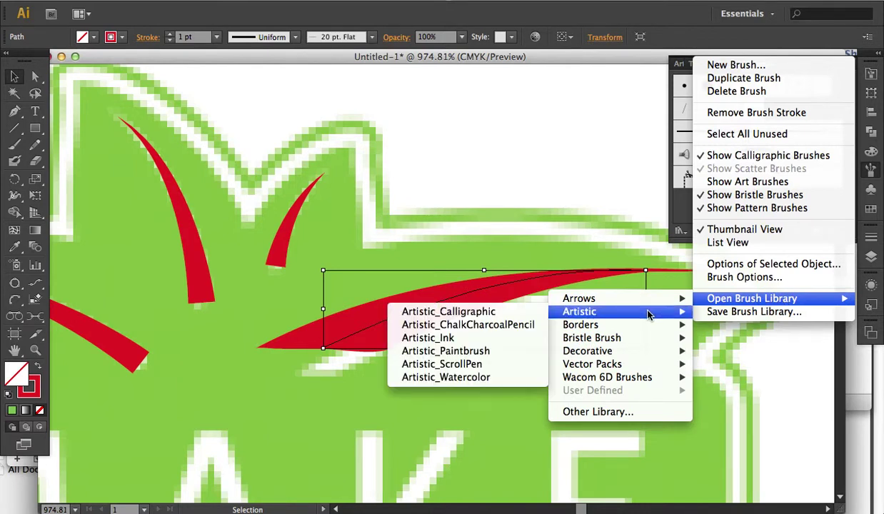
pyautogui.click(493, 318)
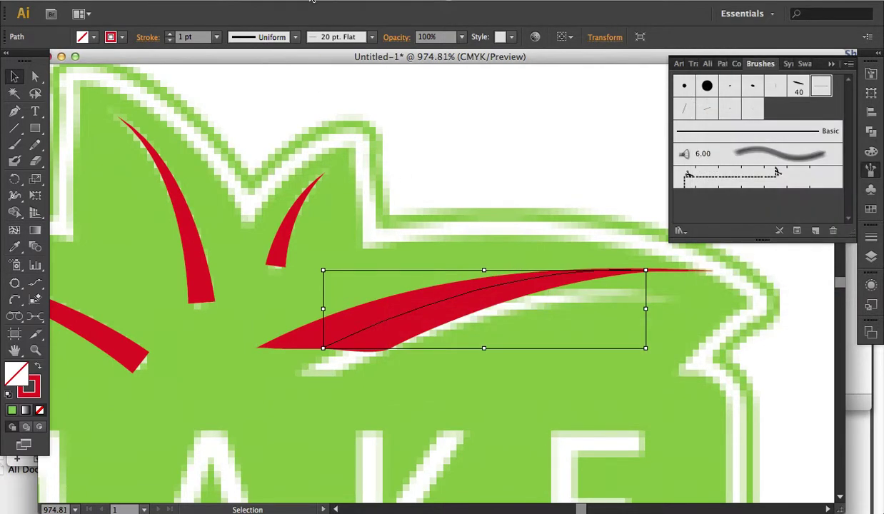
pyautogui.click(360, 1)
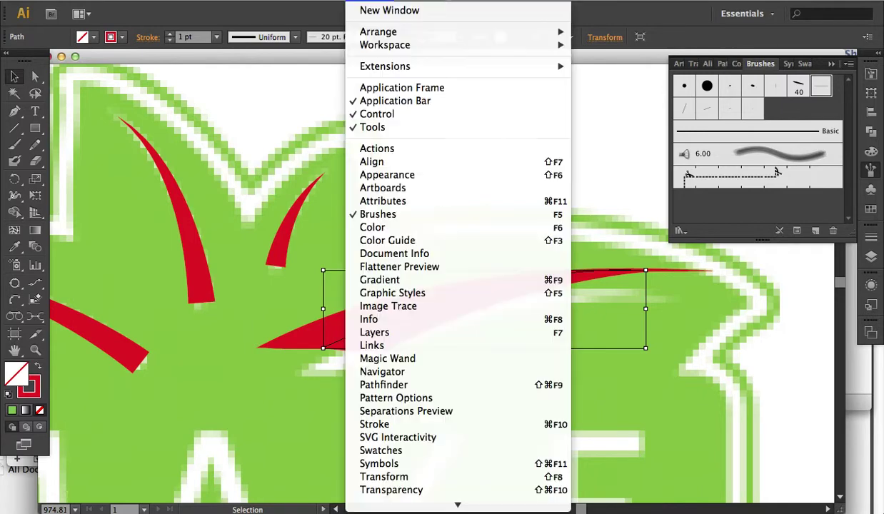
pyautogui.scroll(-2, 432, 448)
pyautogui.scroll(-5, 407, 443)
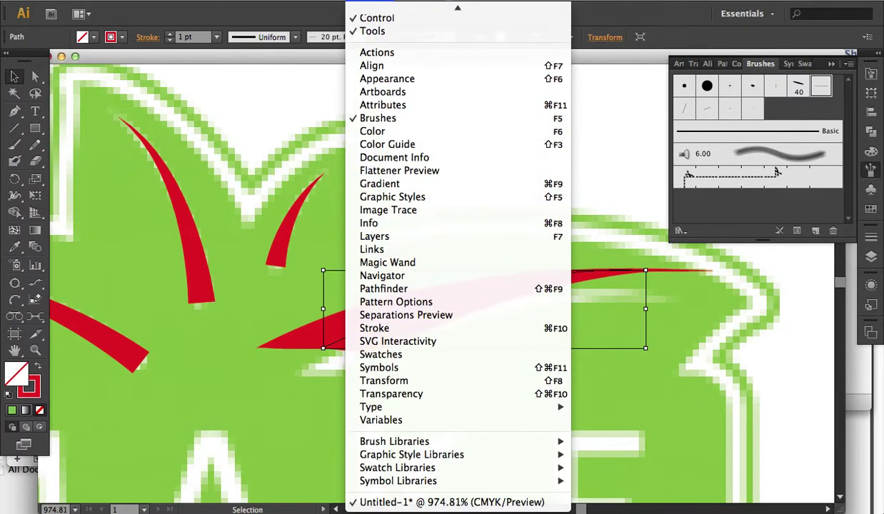
pyautogui.moveTo(408, 441)
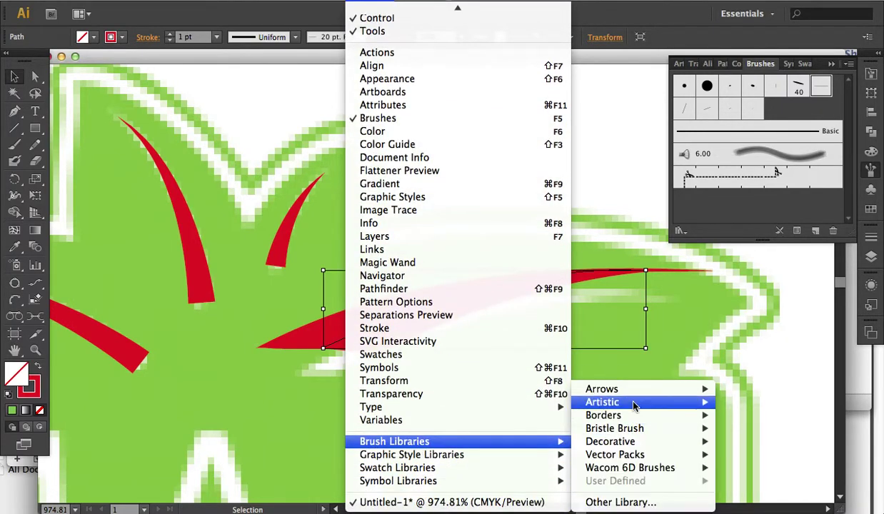
pyautogui.moveTo(633, 404)
pyautogui.click(777, 404)
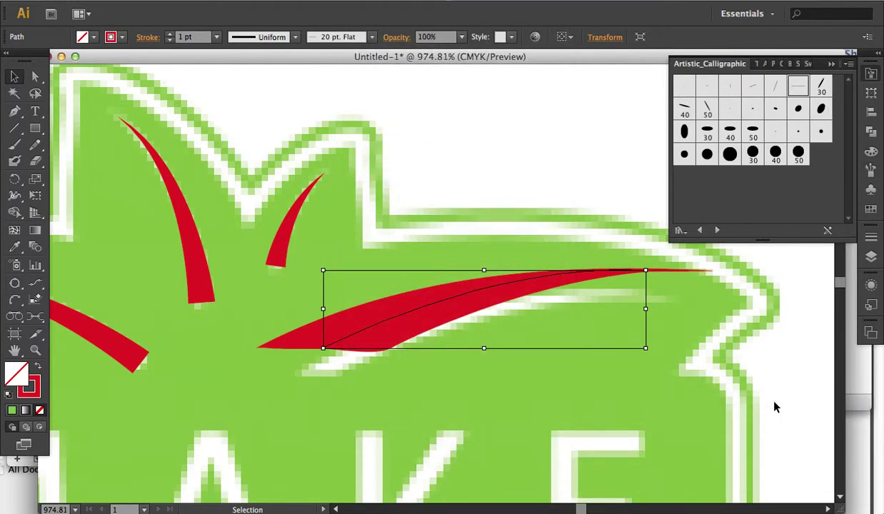
pyautogui.click(731, 156)
pyautogui.click(753, 153)
pyautogui.click(777, 156)
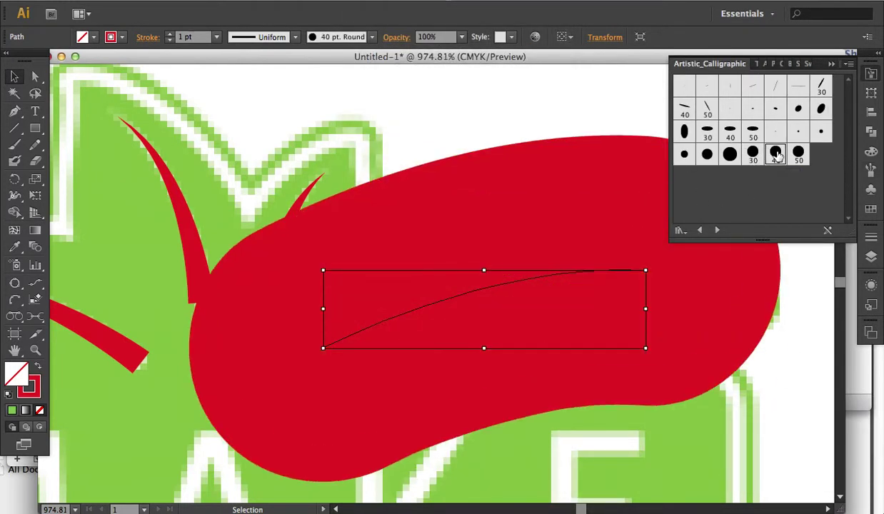
pyautogui.click(798, 155)
pyautogui.click(707, 131)
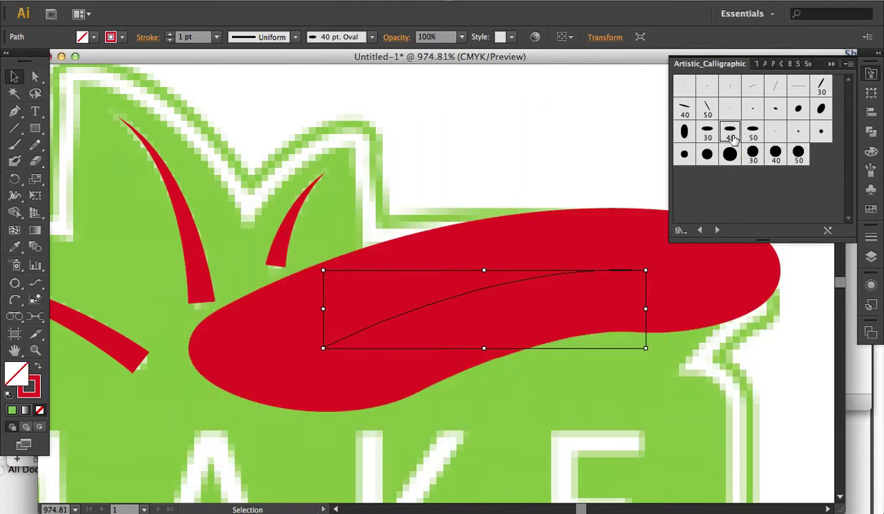
pyautogui.click(798, 87)
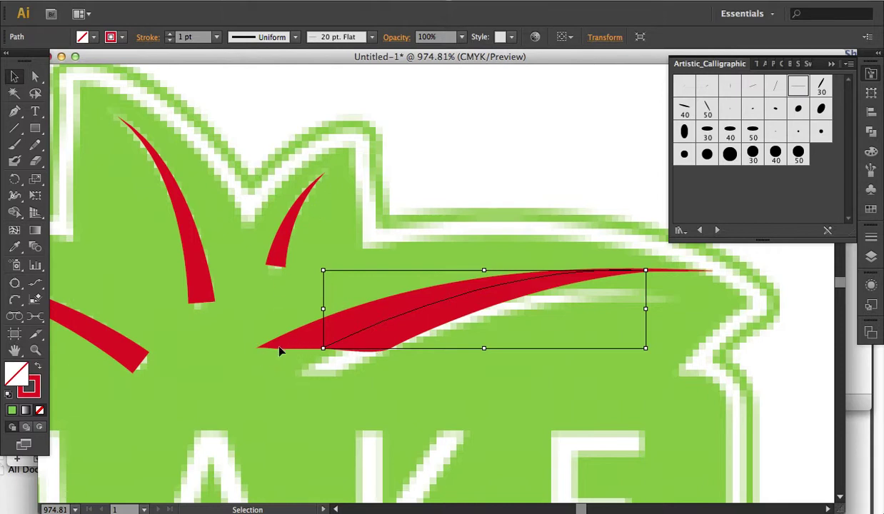
# Step: Set the swoosh vein's stroke weight to 0.75 pt and its miter limit to 1
pyautogui.click(870, 237)
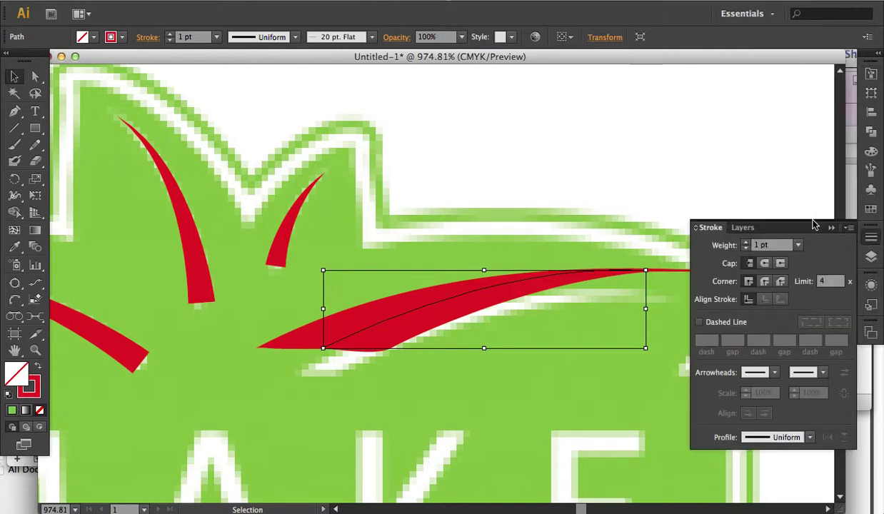
pyautogui.press('/')
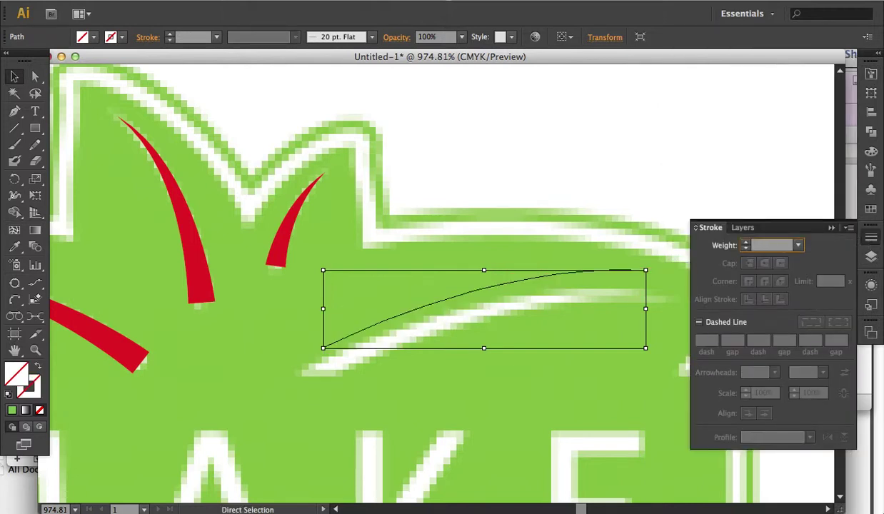
pyautogui.click(755, 245)
pyautogui.write('0.9')
pyautogui.press('Return')
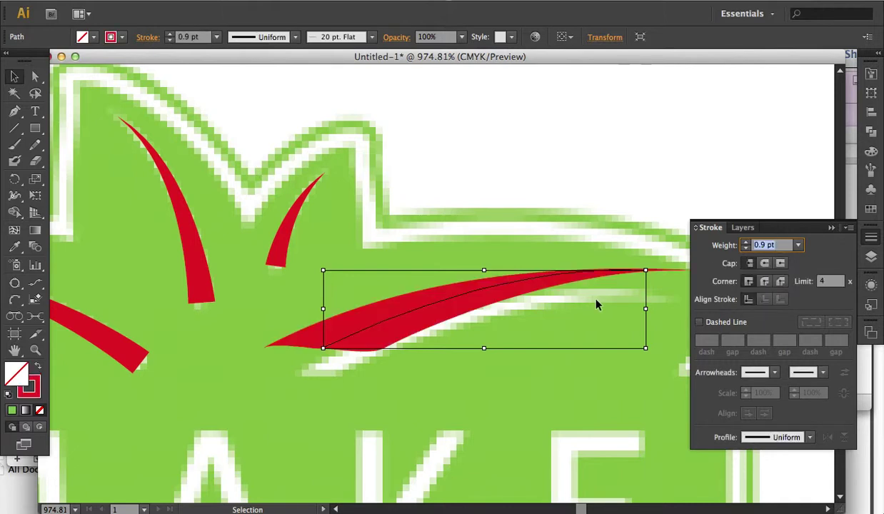
pyautogui.write('0.75')
pyautogui.press('Tab')
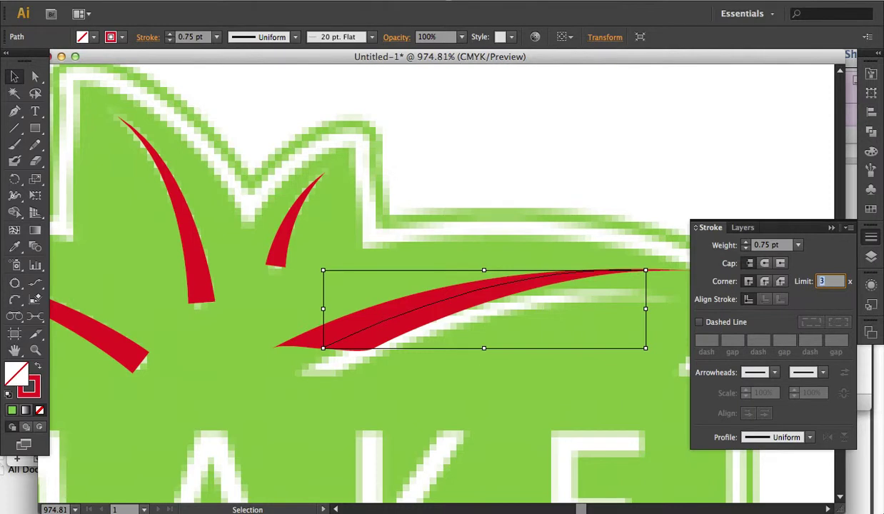
pyautogui.press('Down')
pyautogui.press('Down')
# Step: Move the swoosh vein slightly lower on the leaf
pyautogui.moveTo(432, 307); pyautogui.dragTo(446, 329)
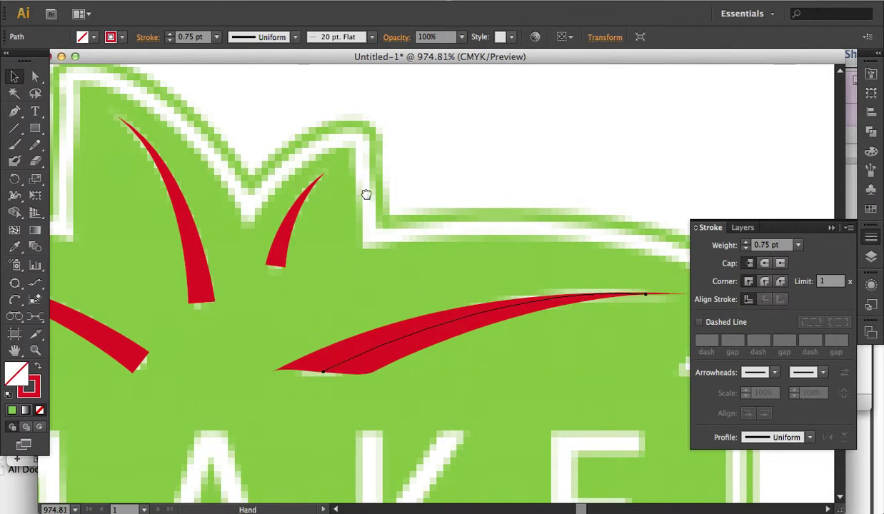
pyautogui.hscroll(-3, 366, 208)
pyautogui.scroll(-1, 366, 207)
# Step: Zoom out to 600%, select the tall red vein near the top, and choose the Width Tool
pyautogui.scroll(-2, 400, 186)
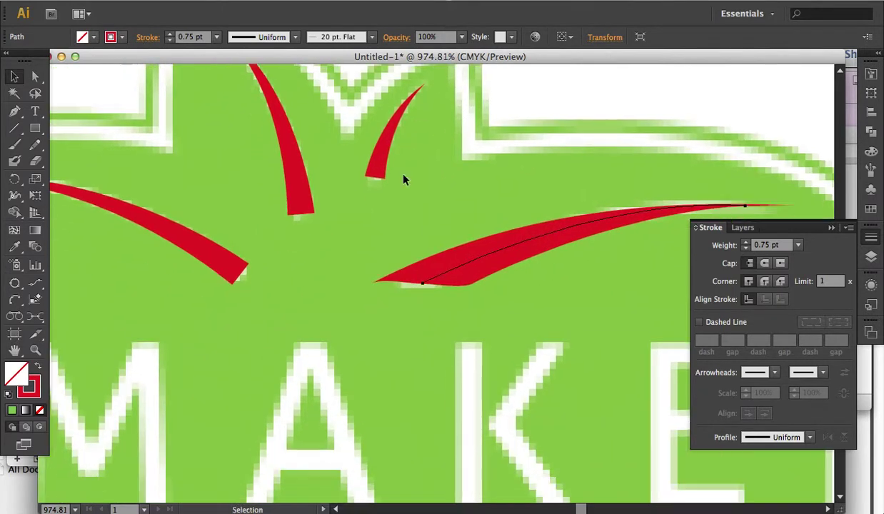
pyautogui.press('super+minus')
pyautogui.press('v')
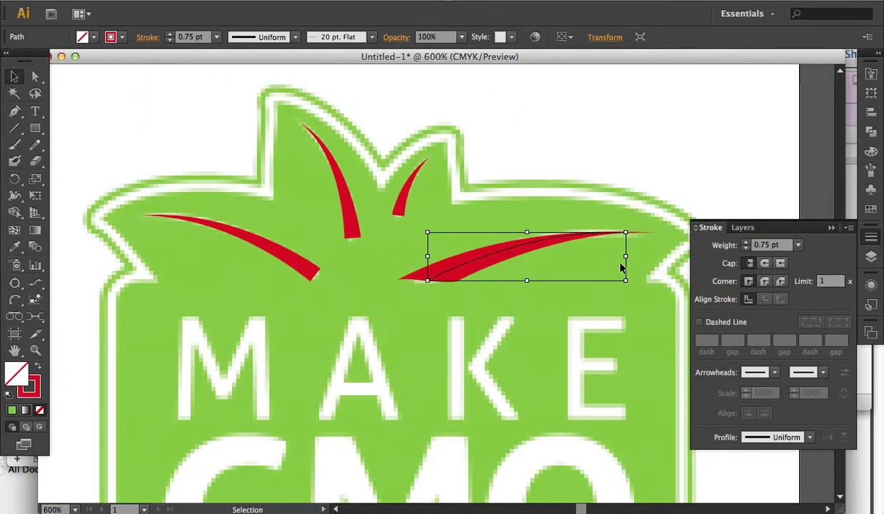
pyautogui.click(350, 231)
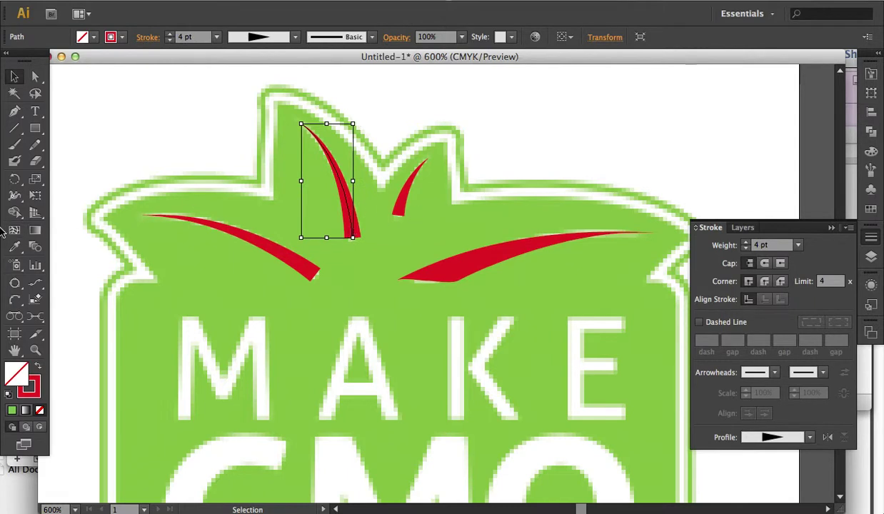
pyautogui.click(13, 199)
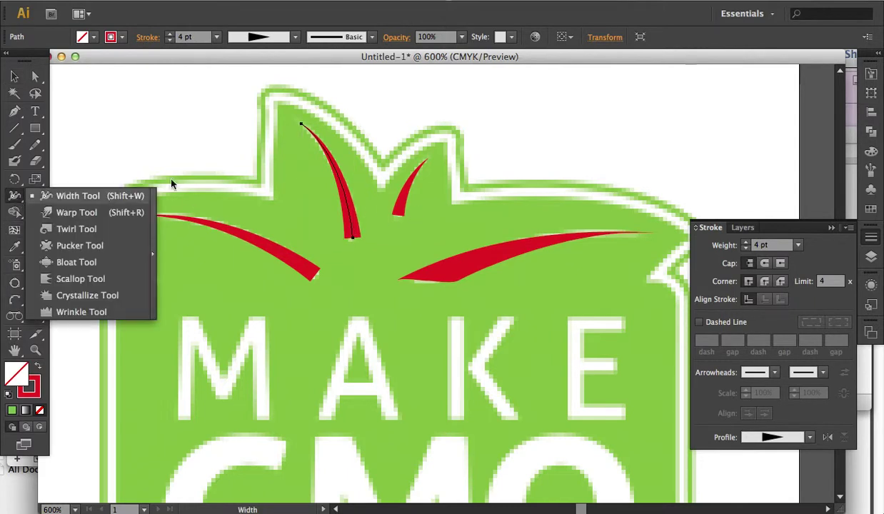
pyautogui.click(486, 260)
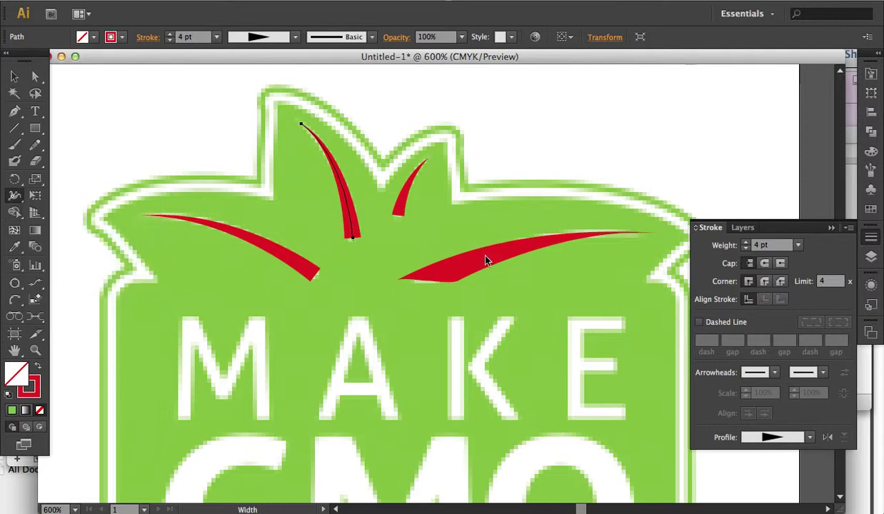